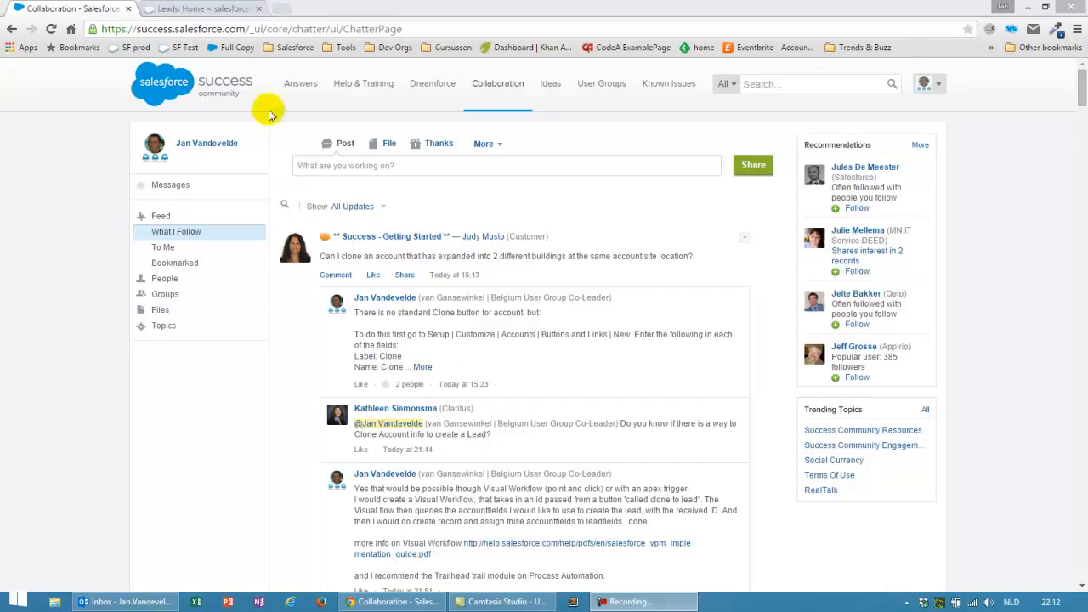
- Display the My Unread Leads list and return to the Leads home page
click(209, 9)
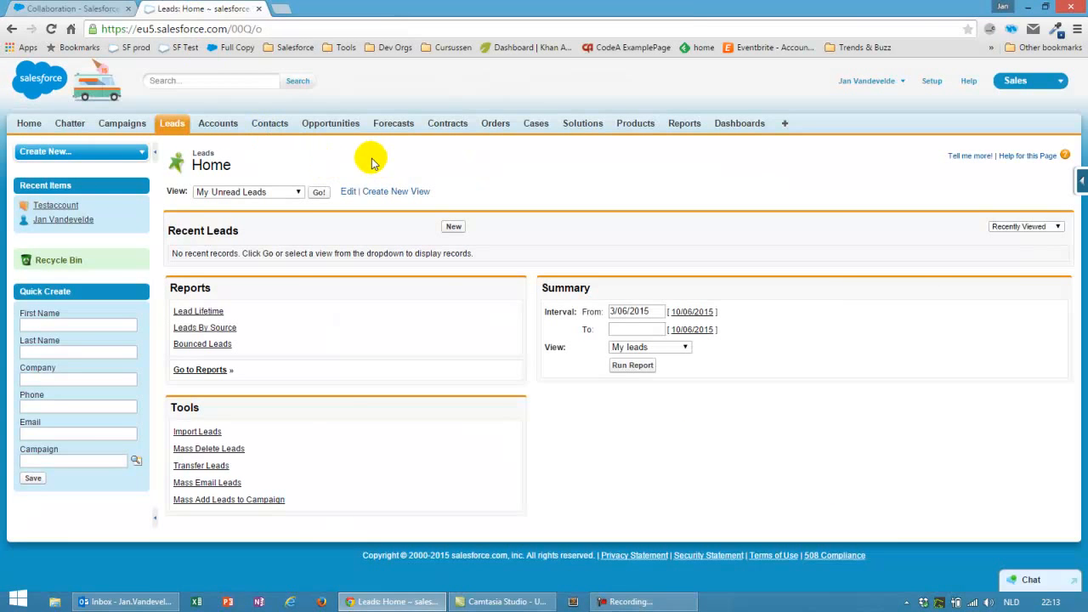
click(316, 191)
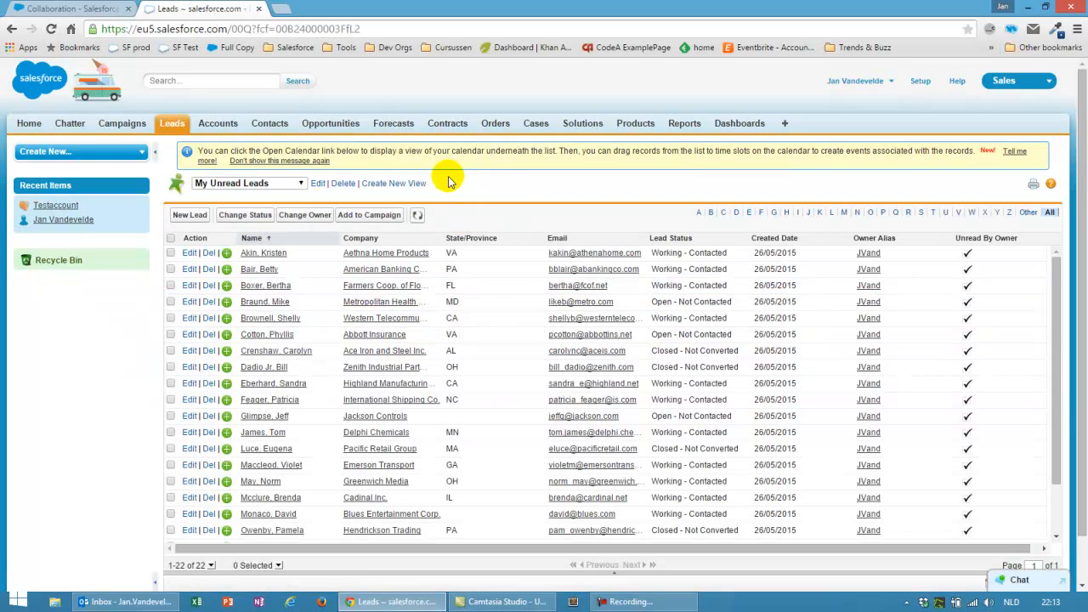
click(172, 125)
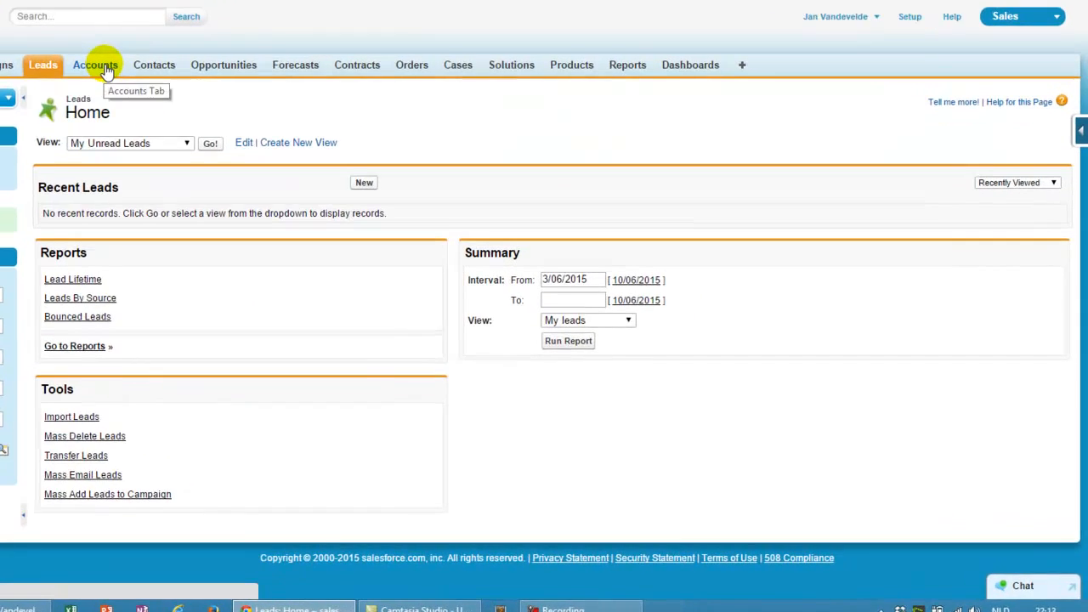
- Open the Testaccount record from the recent accounts and highlight its account name
click(129, 82)
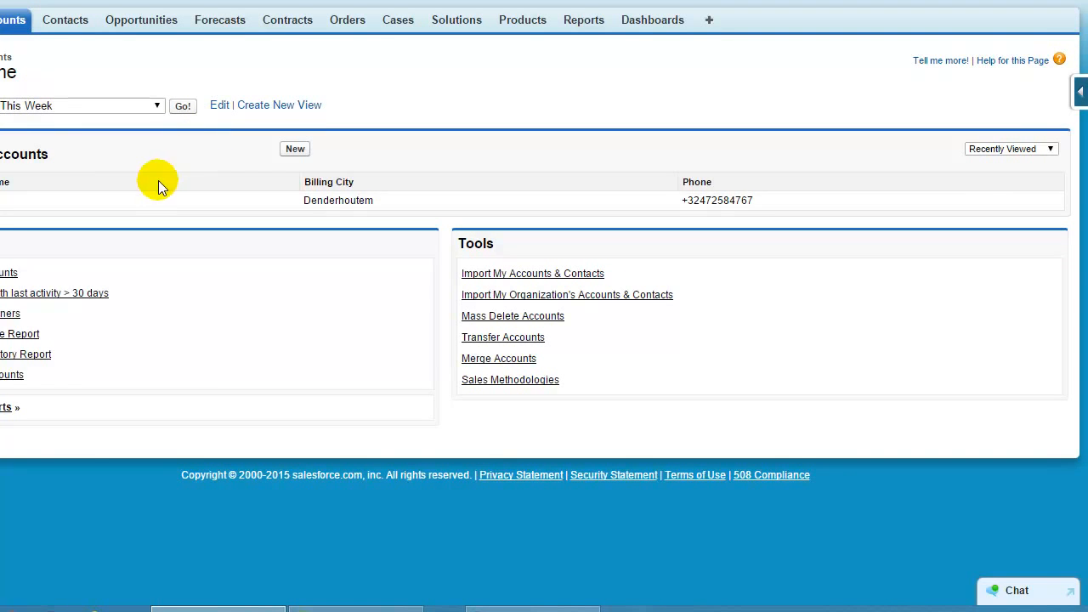
click(12, 200)
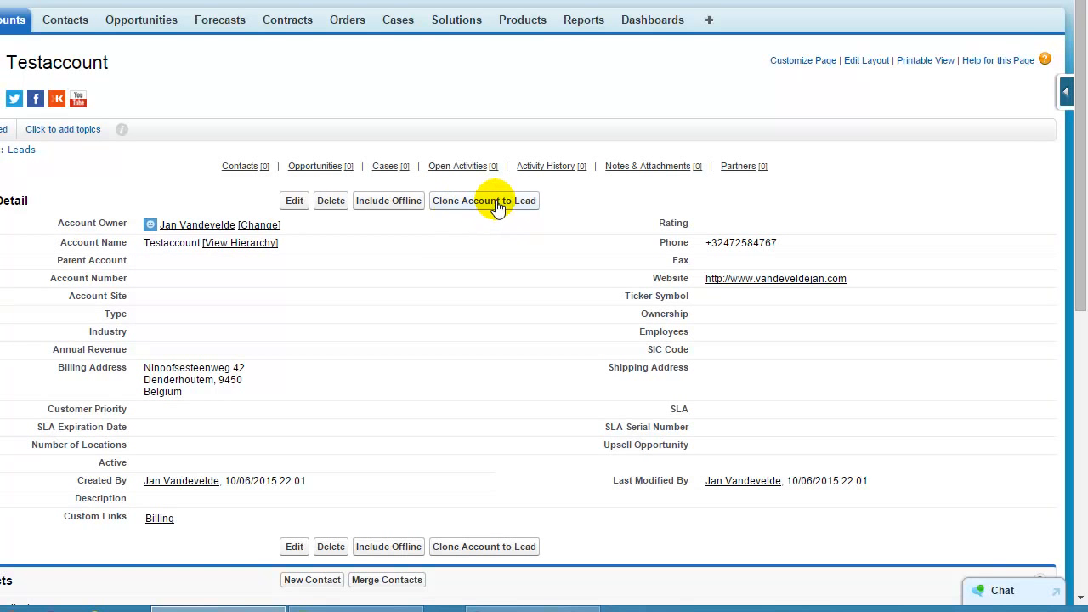
double_click(141, 246)
drag(143, 246, 176, 244)
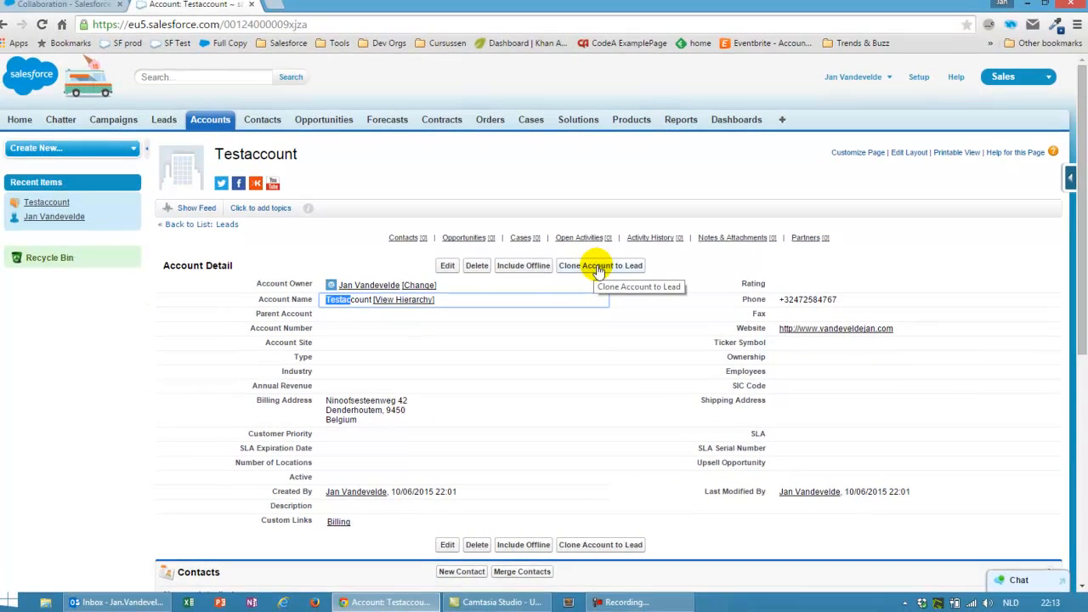
- Run Clone Account to Lead on Testaccount, close the finished flow window, and open the resulting lead
click(478, 202)
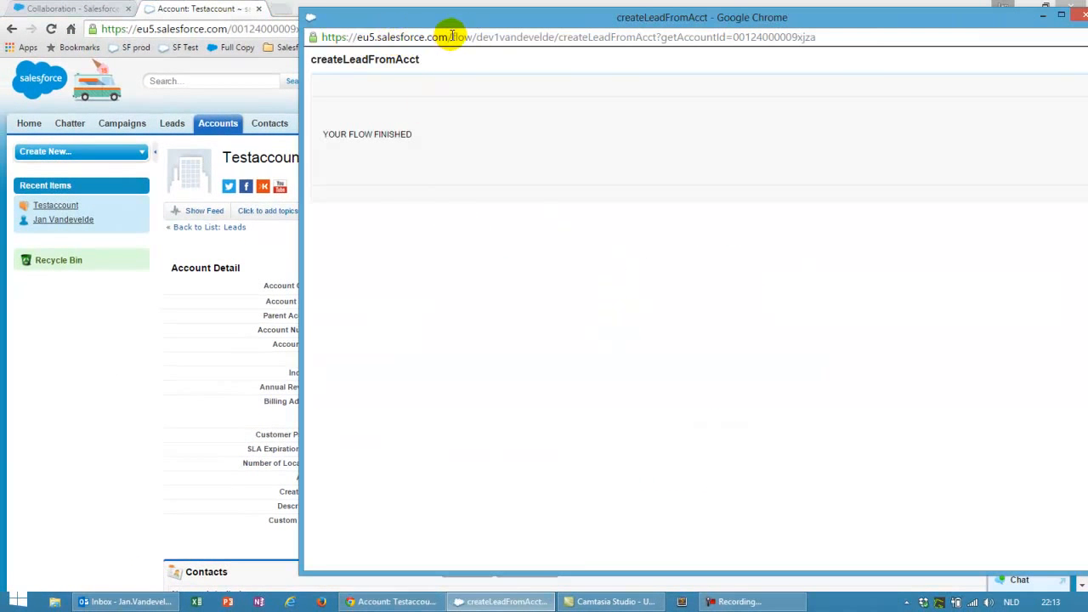
drag(451, 36, 673, 38)
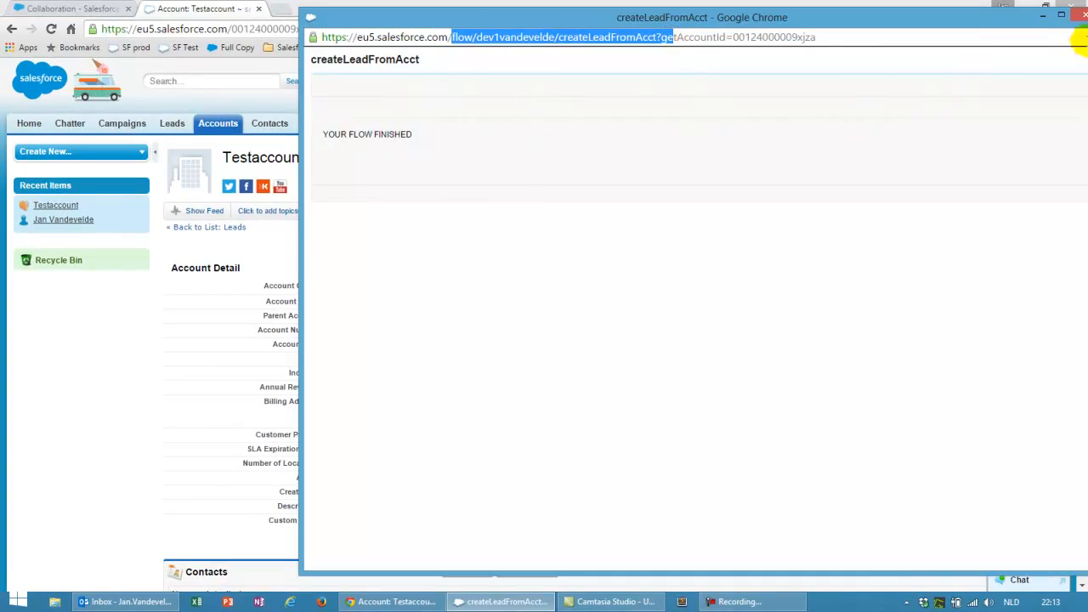
click(1080, 22)
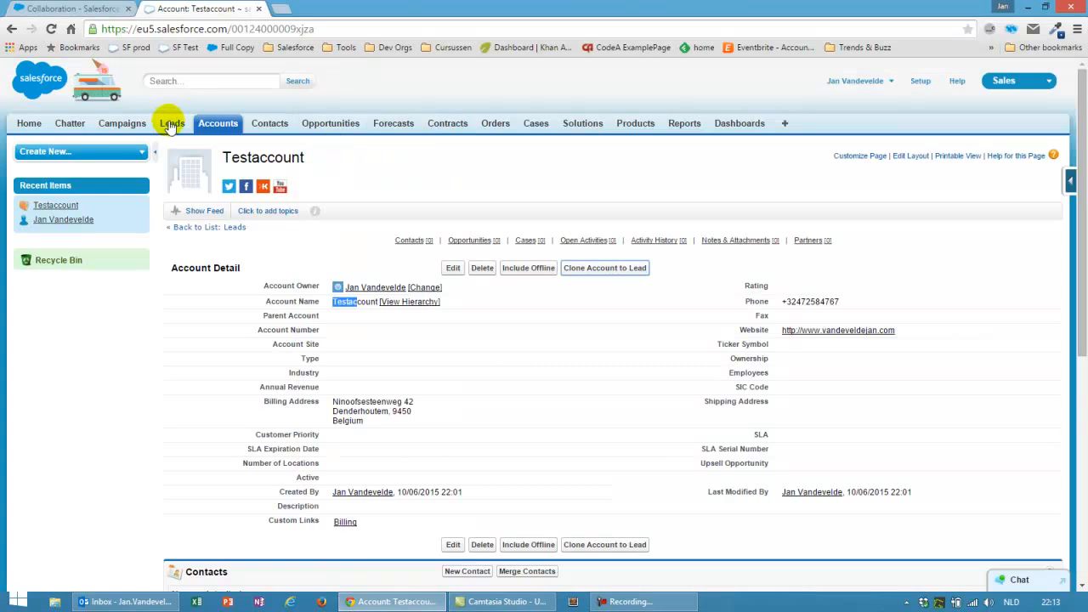
click(168, 125)
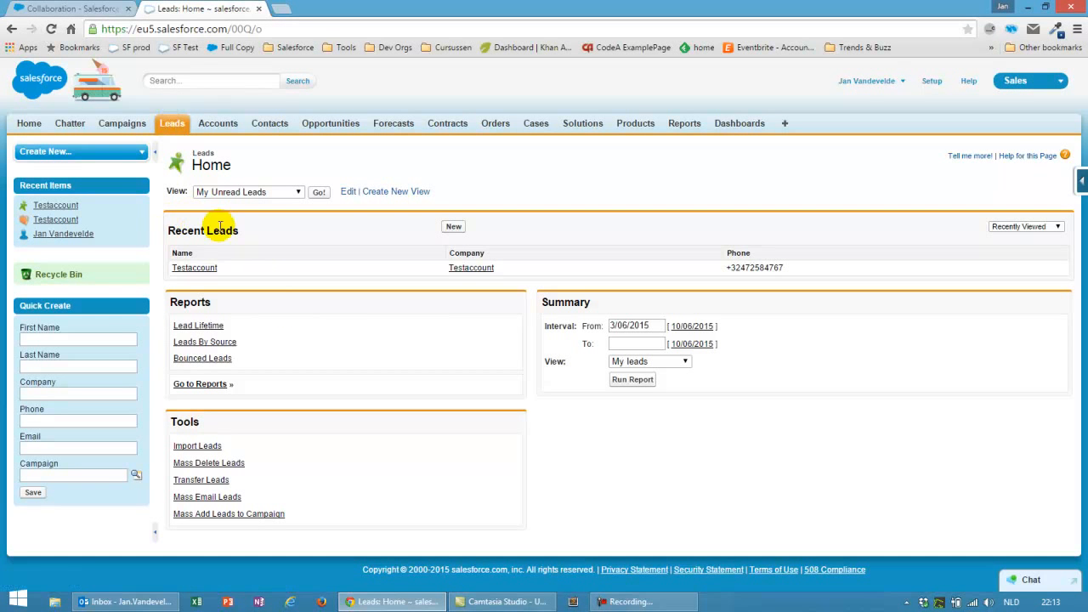
click(203, 268)
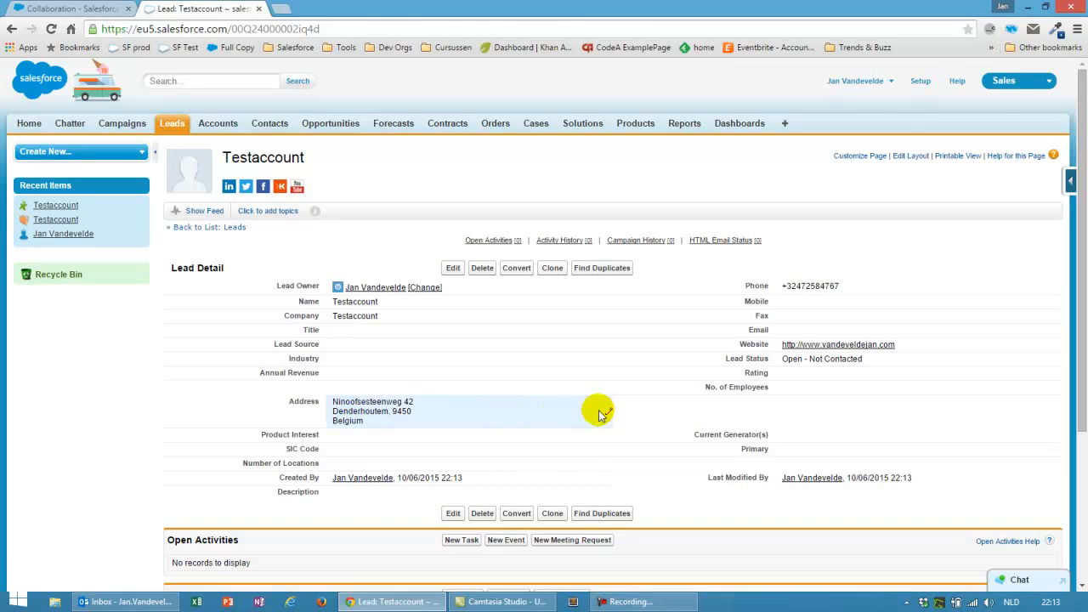
- Find Flows in Setup by searching for "flow" and open the createLeadFromAcct flow version in Flow Designer
click(921, 81)
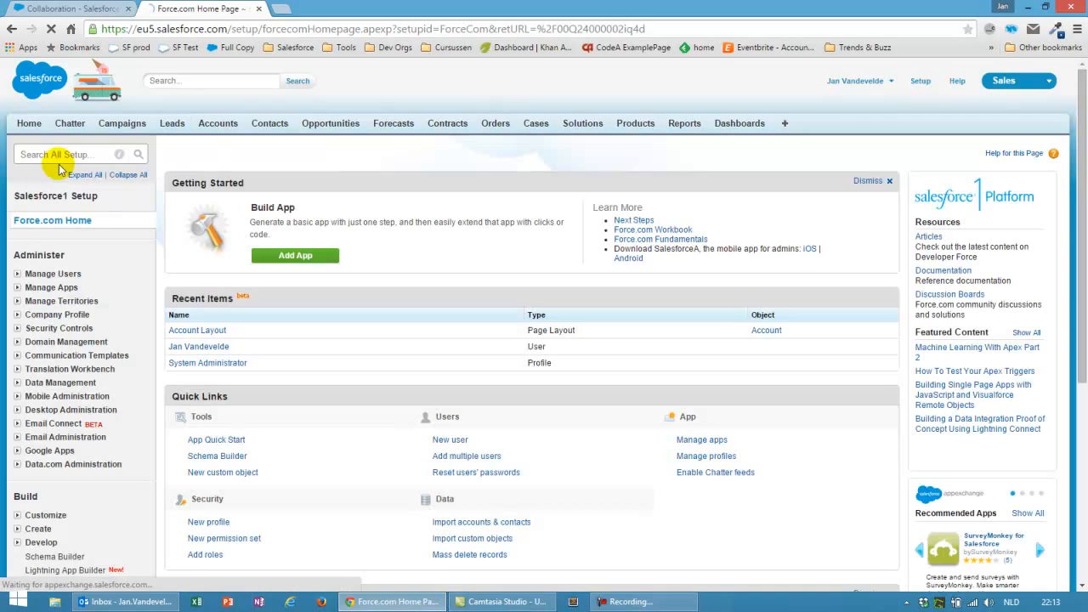
click(52, 154)
text(flow)
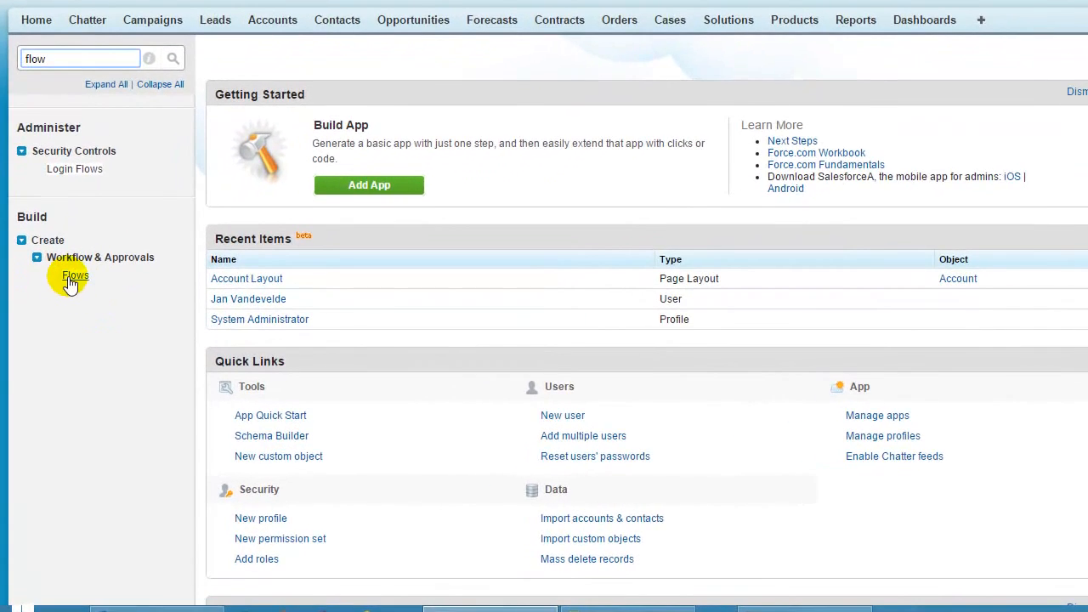
click(59, 327)
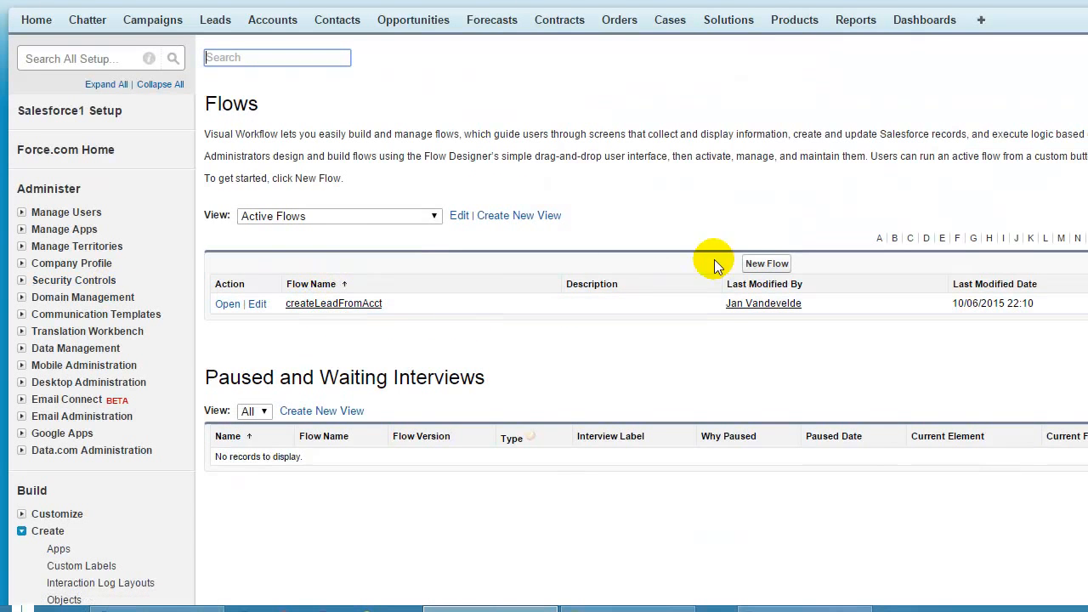
click(335, 304)
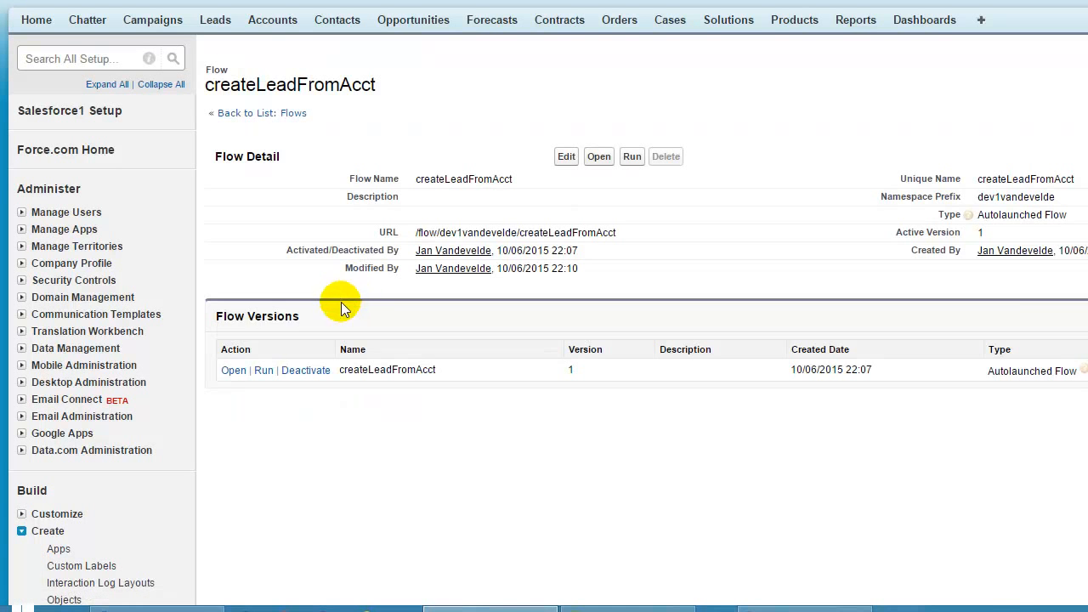
click(233, 370)
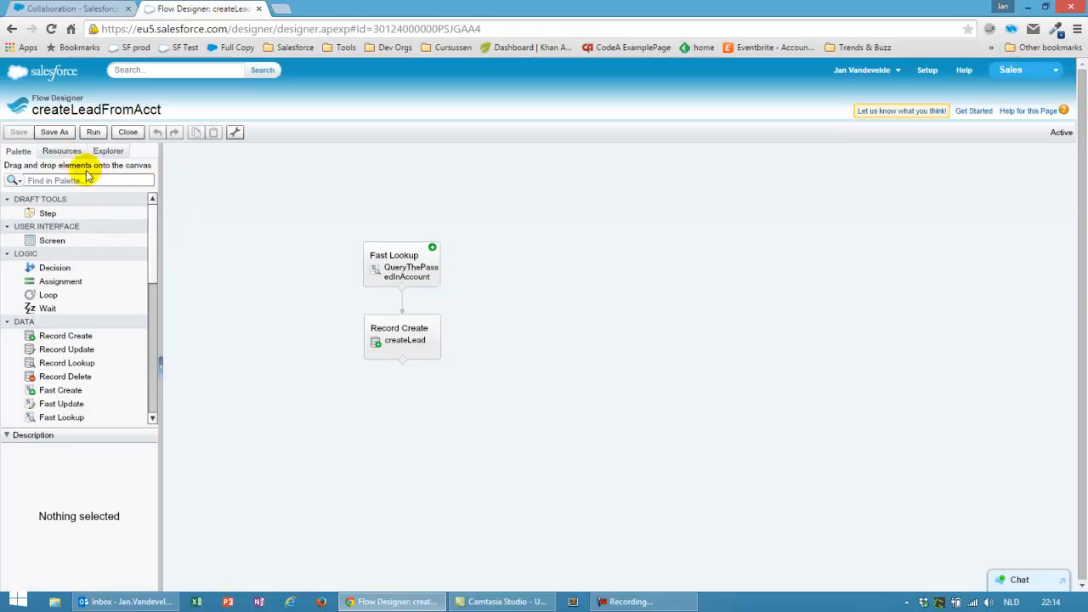
- View the Input/Output Type options for a new variable resource and close its definition without creating it
click(64, 151)
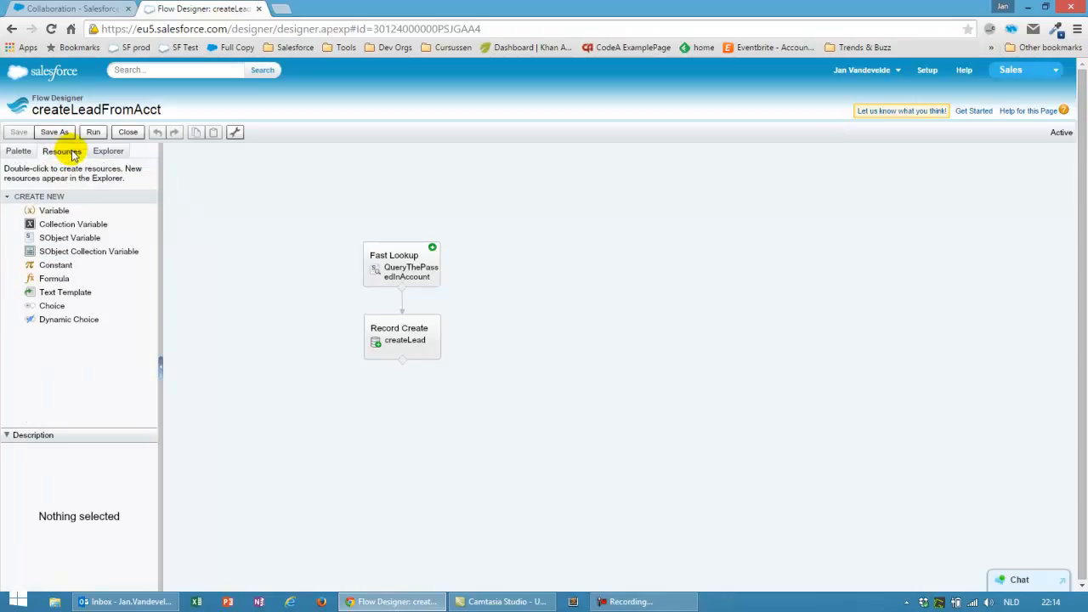
double_click(54, 211)
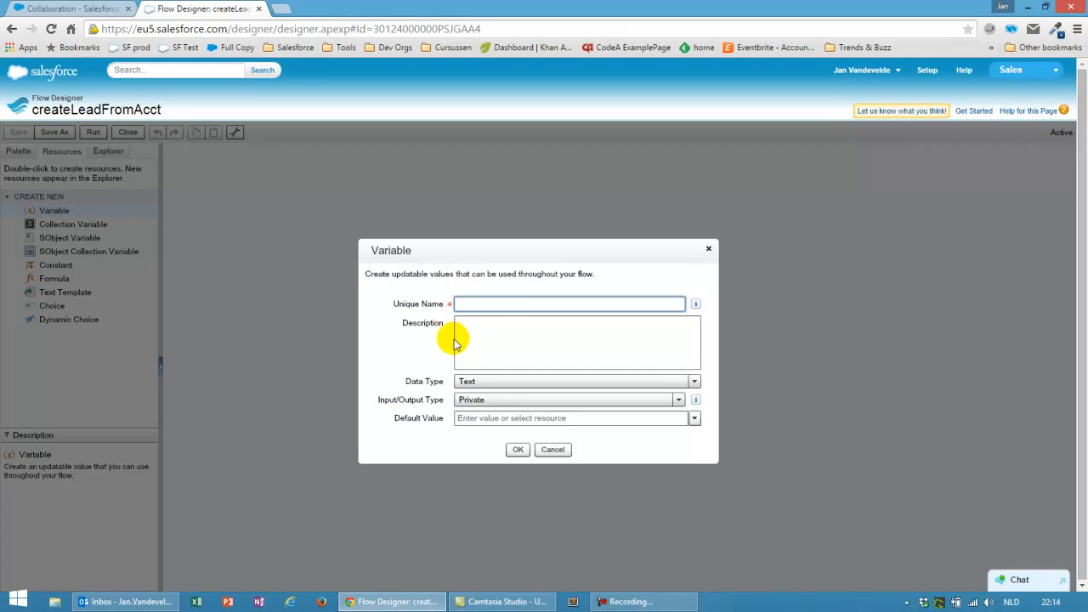
click(480, 399)
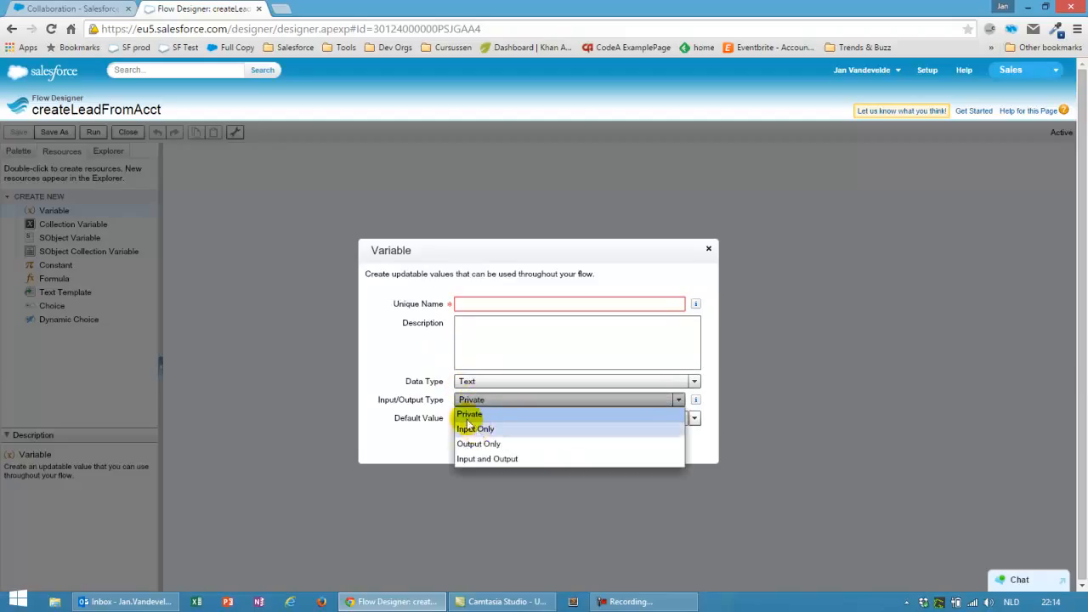
click(415, 343)
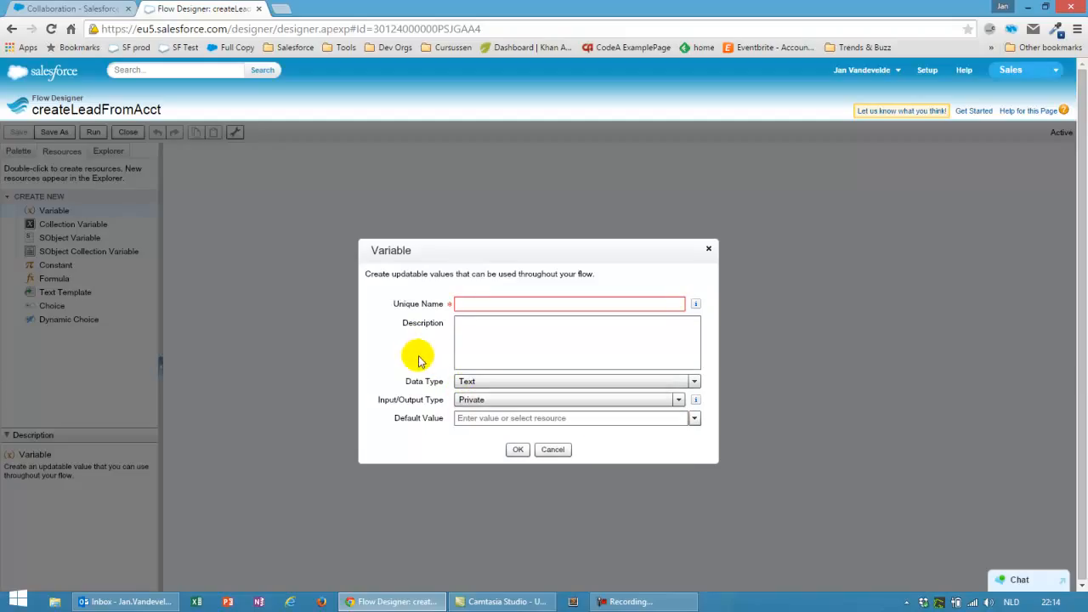
click(557, 450)
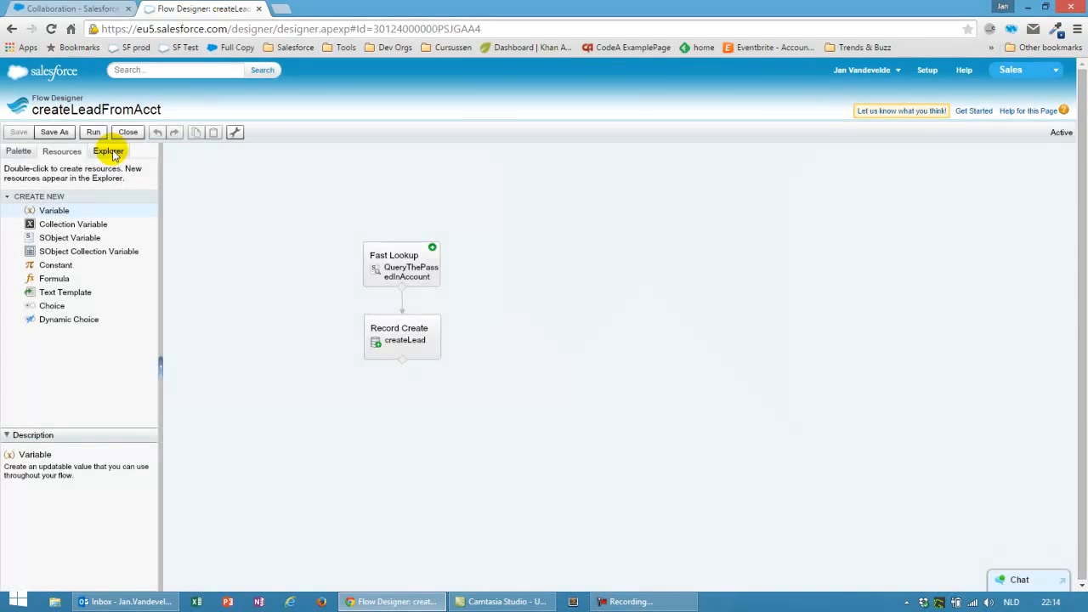
- Examine the settings of the flow's getAccountId variable and close them without changes
click(111, 152)
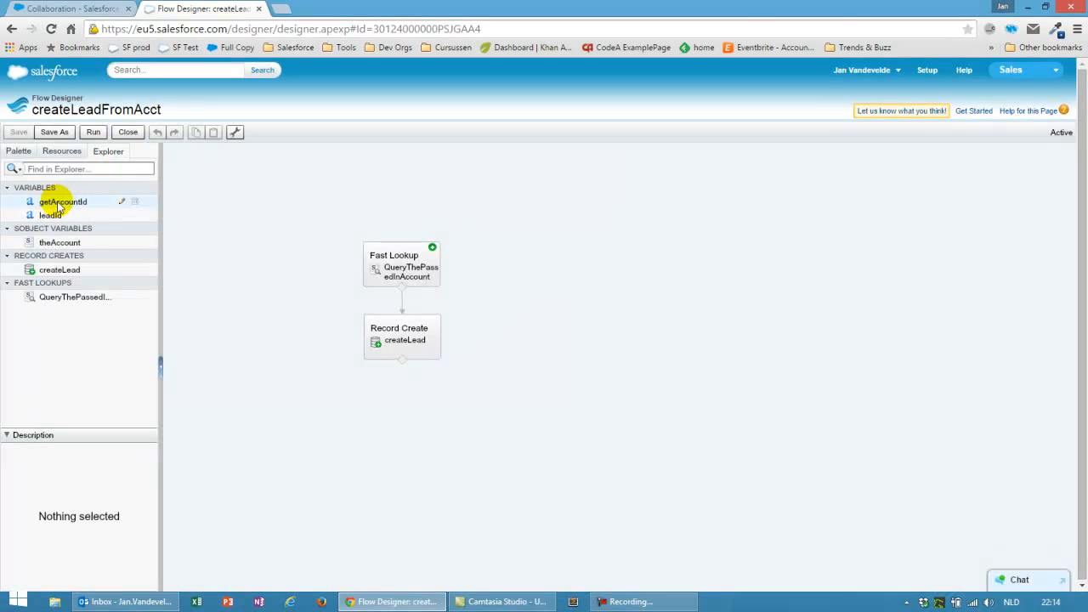
click(121, 201)
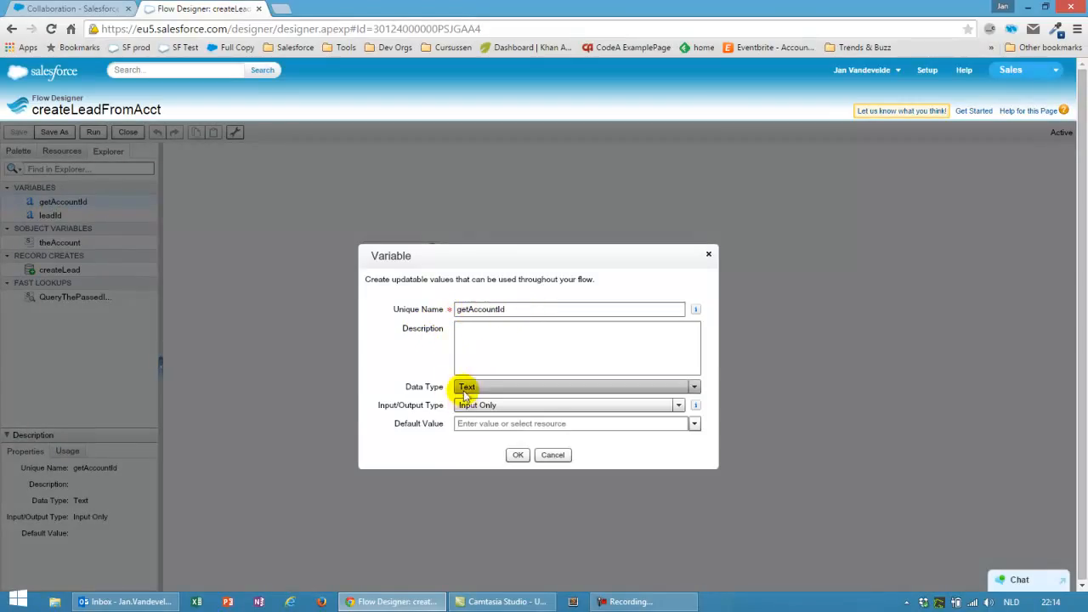
click(550, 456)
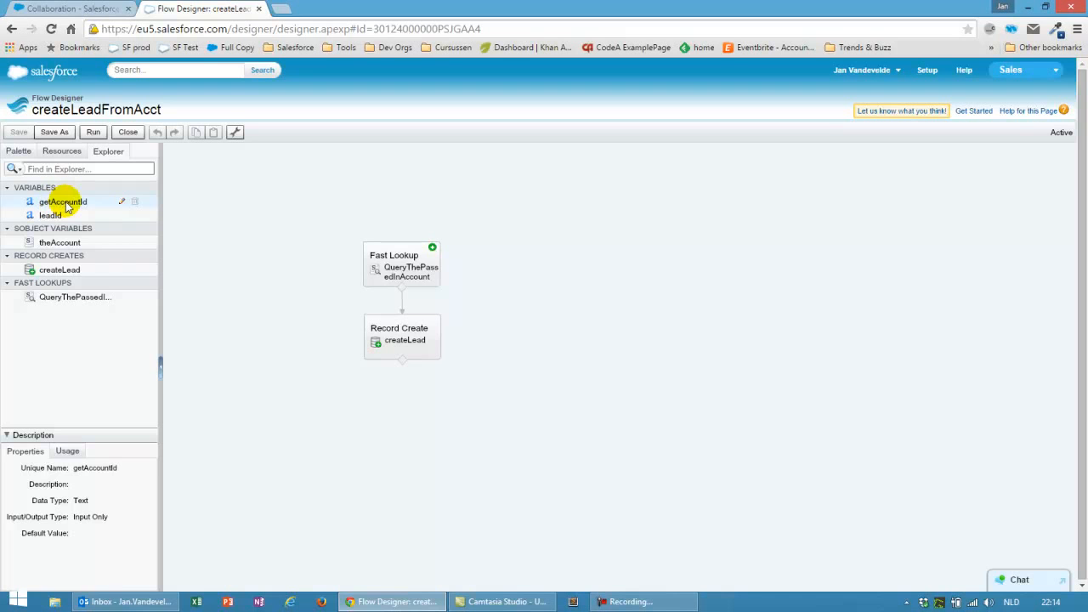
click(64, 151)
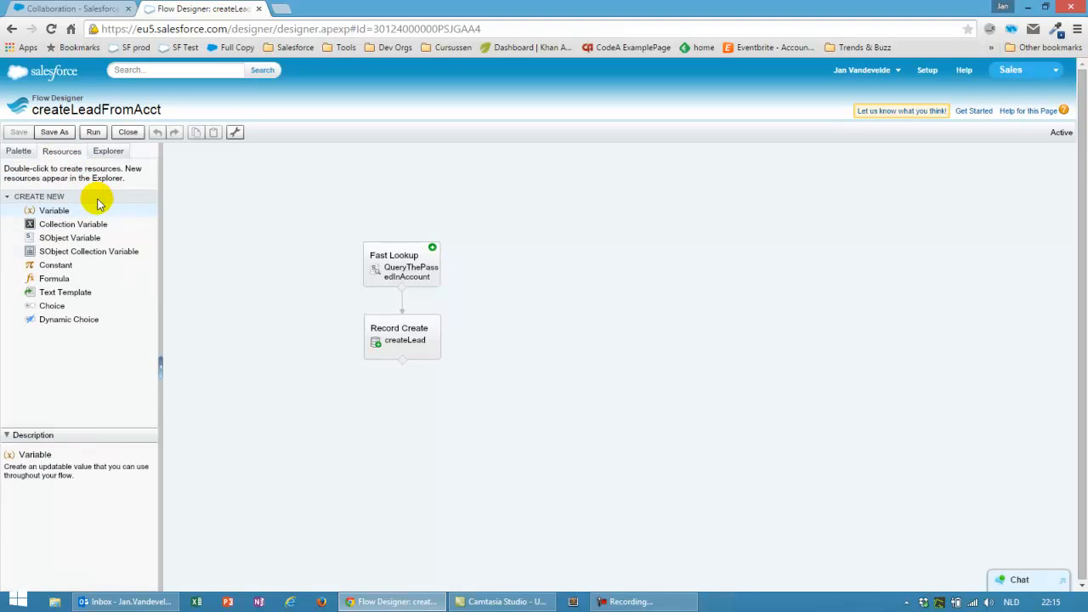
click(17, 151)
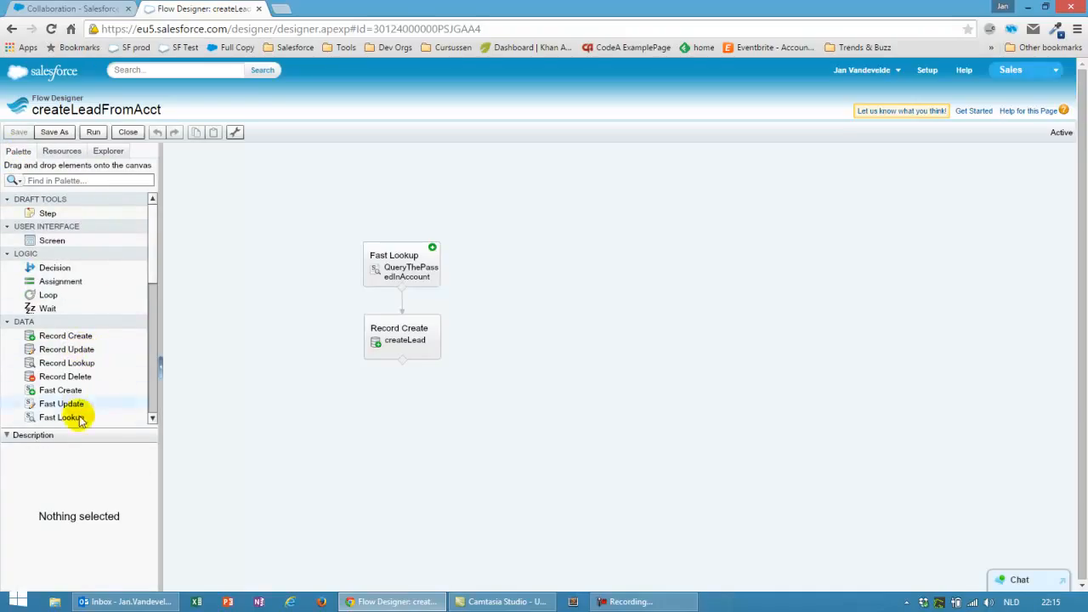
drag(55, 417, 208, 298)
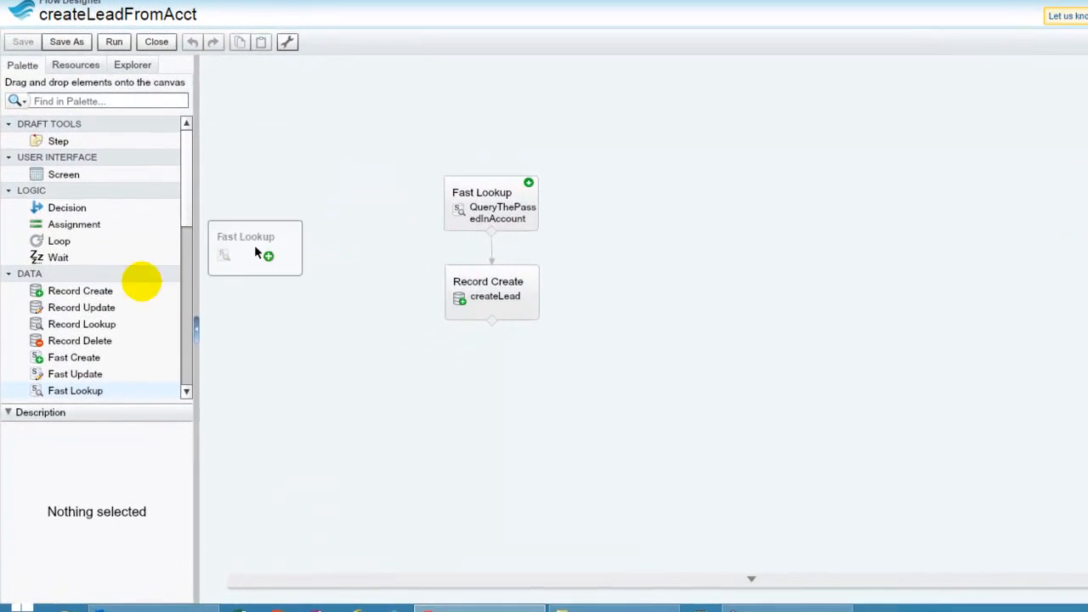
drag(255, 248, 89, 333)
- Examine the QueryThePassedInAccount Fast Lookup's filter criteria, target variable options and saved fields, and close it without changes
click(512, 174)
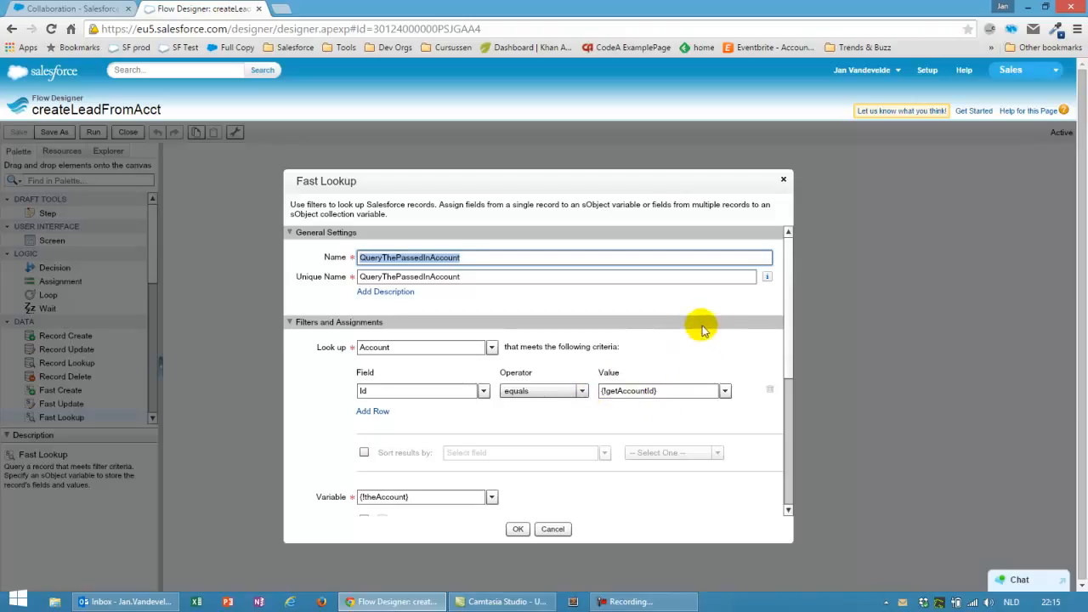
scroll(710, 319, down, 2)
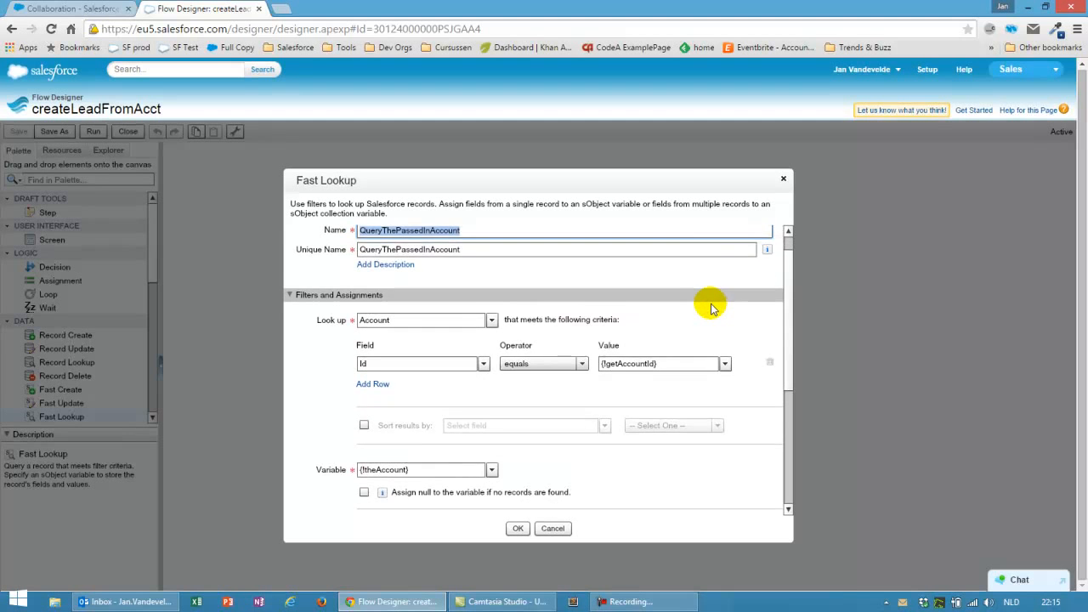
scroll(711, 303, down, 2)
drag(790, 329, 790, 419)
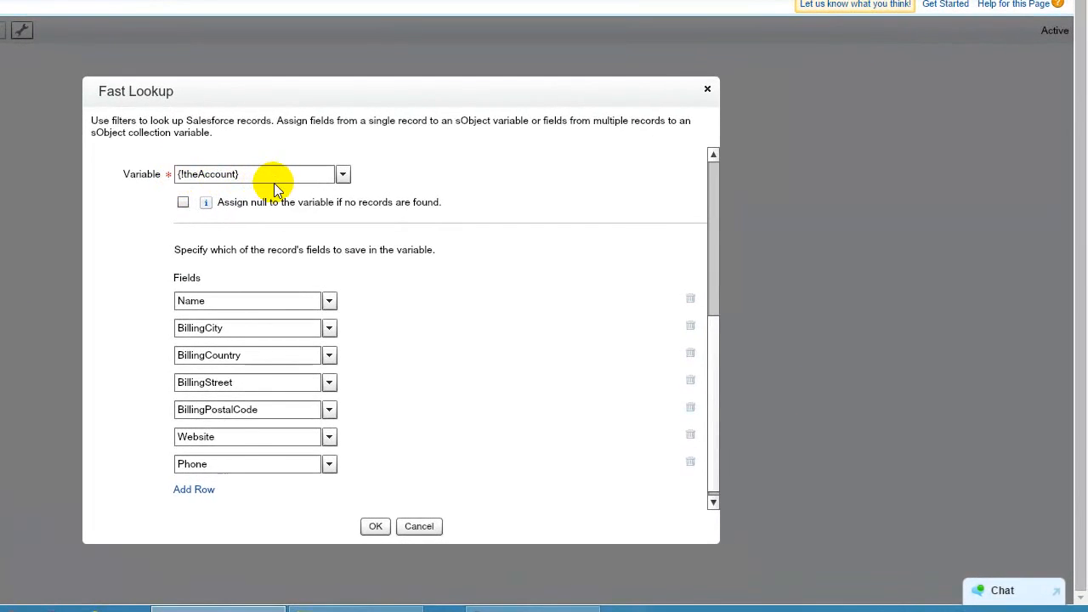
click(342, 174)
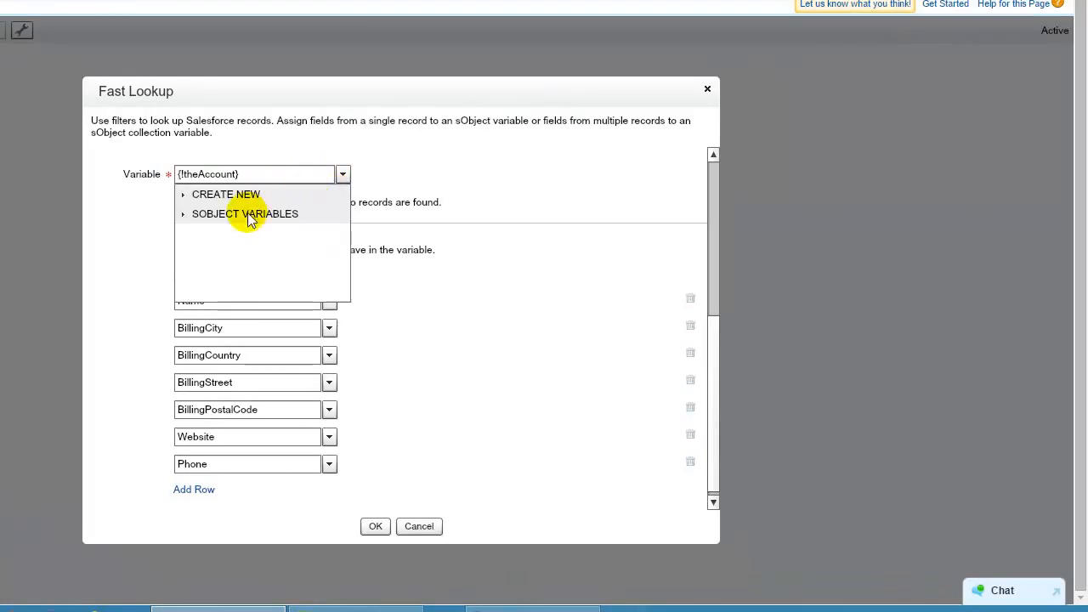
click(183, 196)
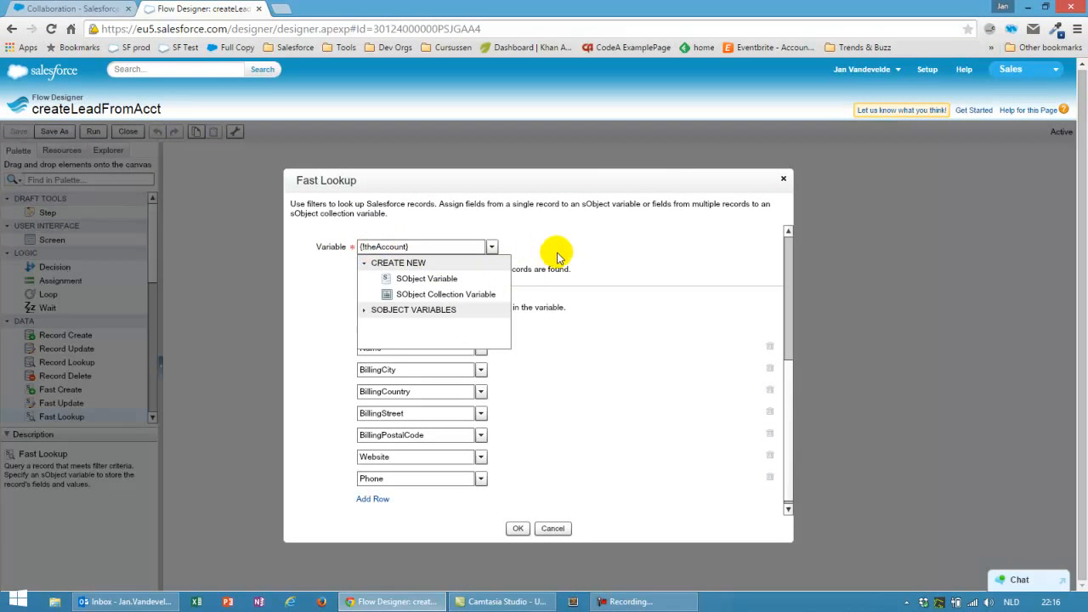
click(559, 254)
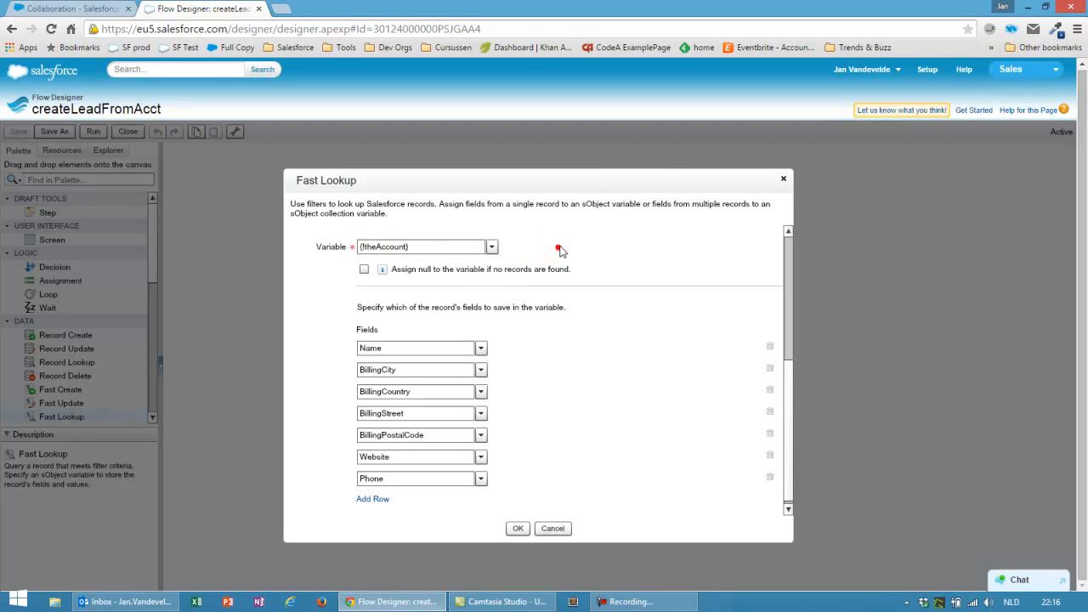
scroll(513, 319, down, 1)
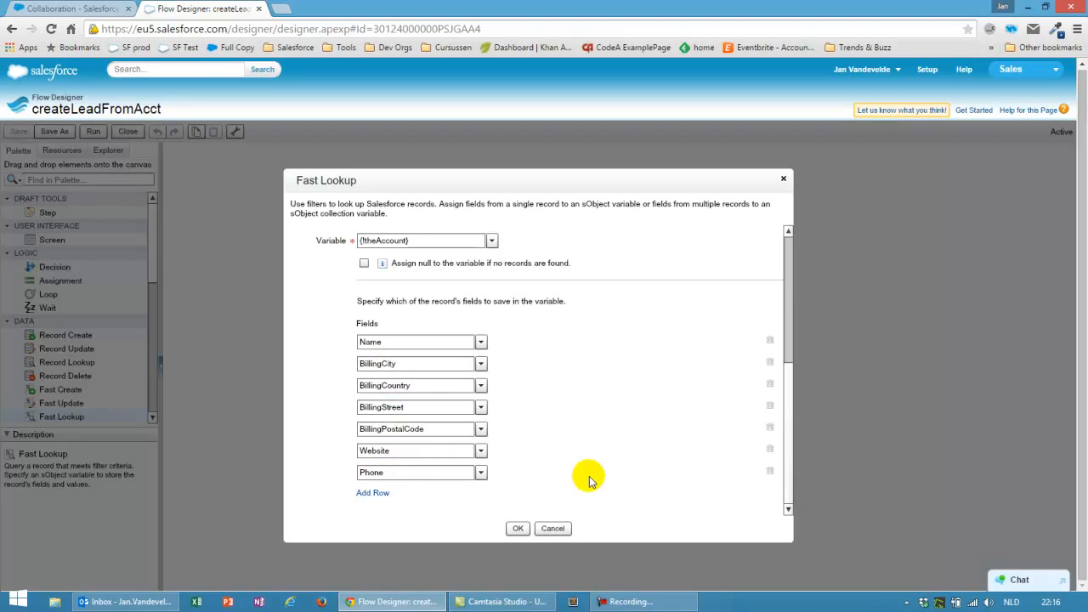
click(551, 529)
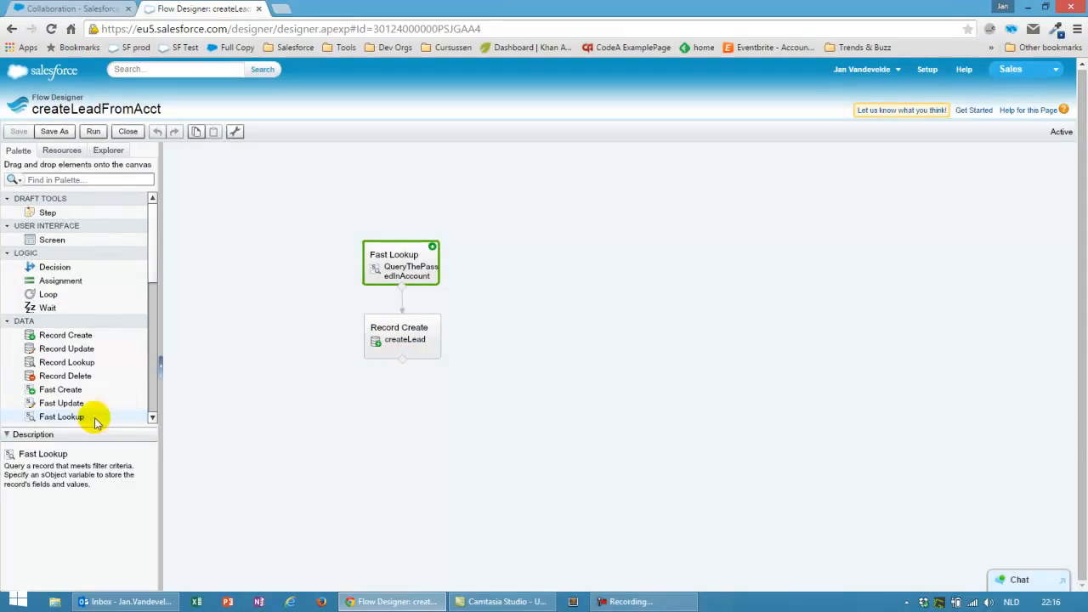
- Open the createLead Record Create element and review its Lead field assignments
mouse_move(64, 337)
mouse_down()
mouse_move(332, 345)
mouse_move(72, 340)
mouse_up()
click(412, 321)
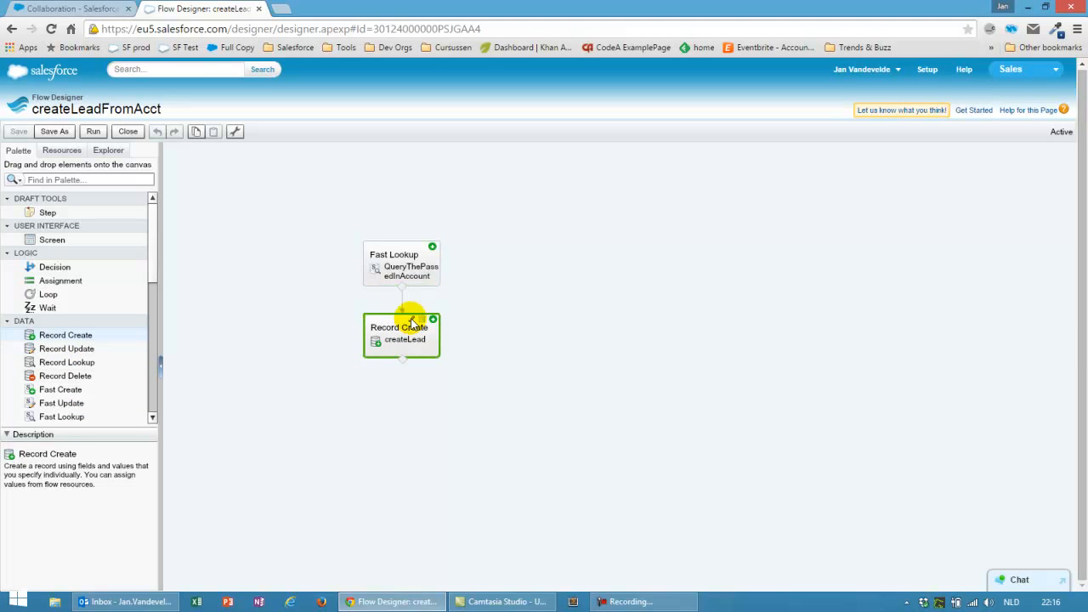
double_click(410, 321)
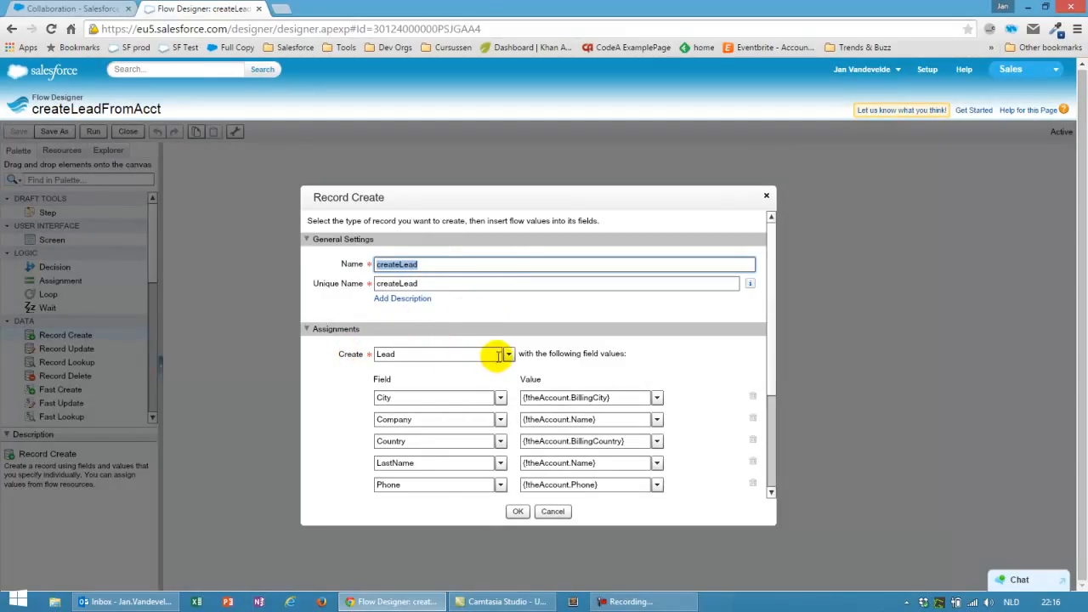
drag(771, 303, 776, 396)
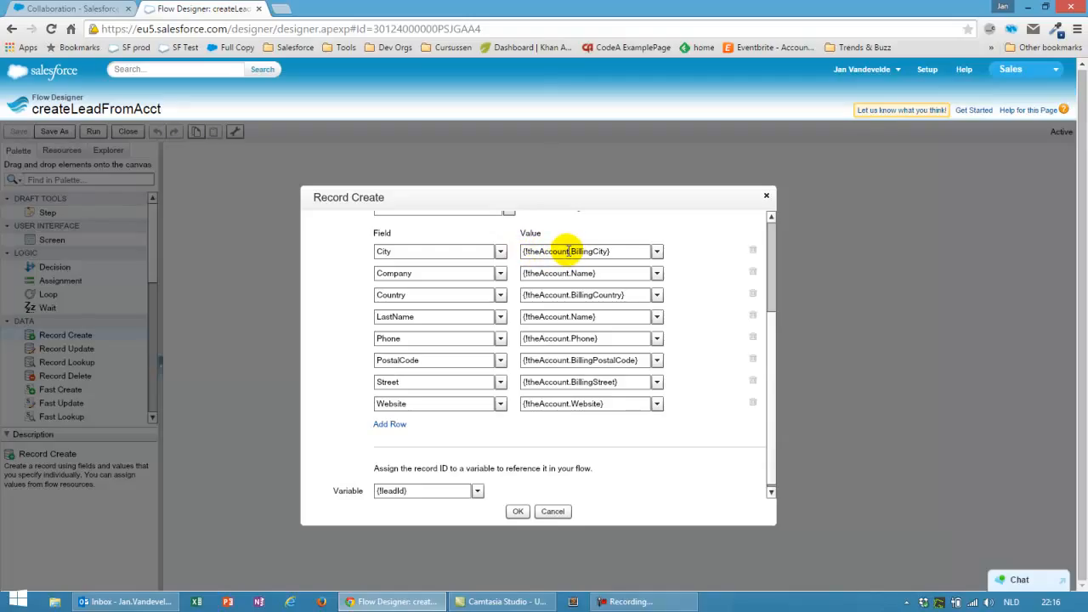
- Browse theAccount's fields among the City value options, check the record ID variable, and close the createLead element
click(656, 250)
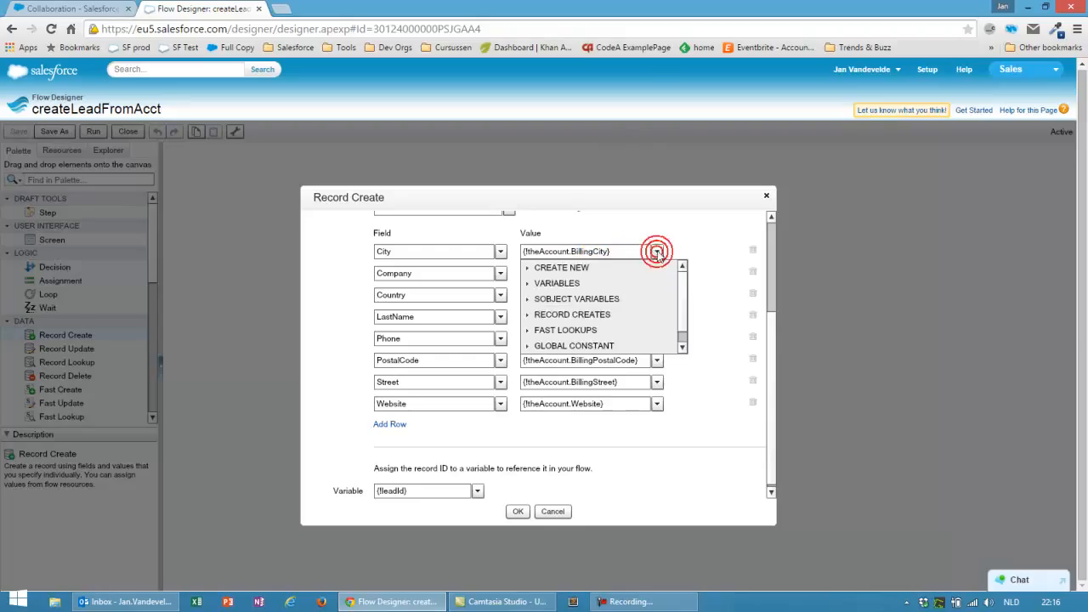
click(526, 298)
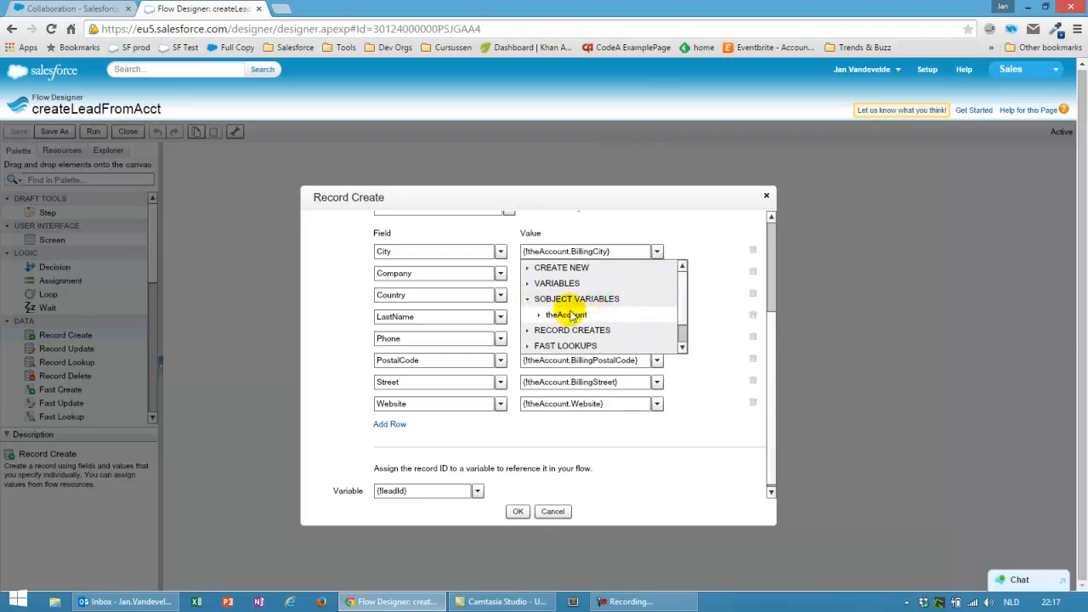
click(540, 315)
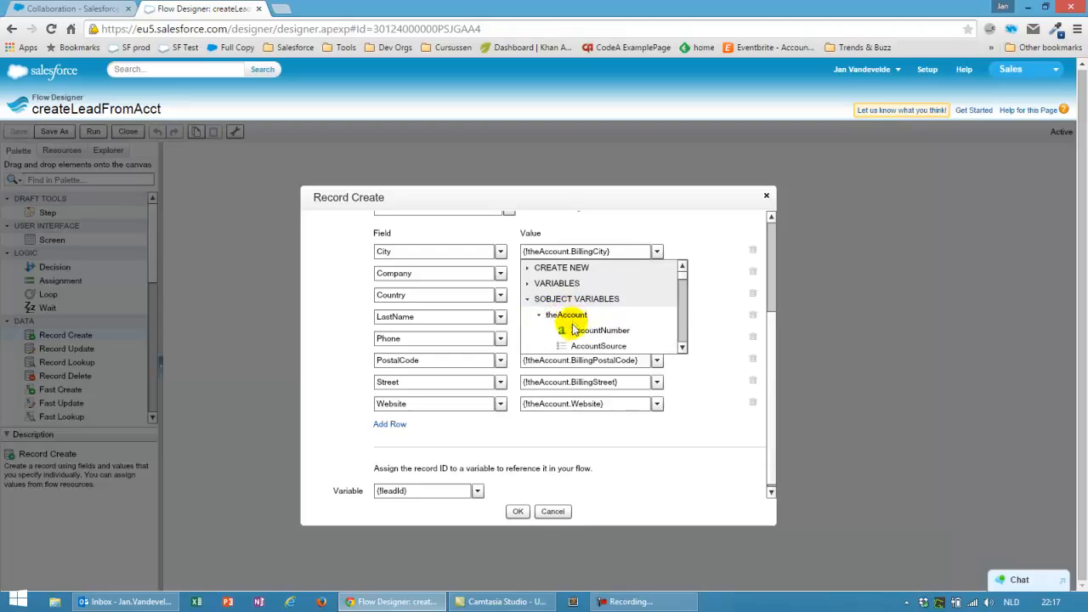
scroll(586, 314, down, 3)
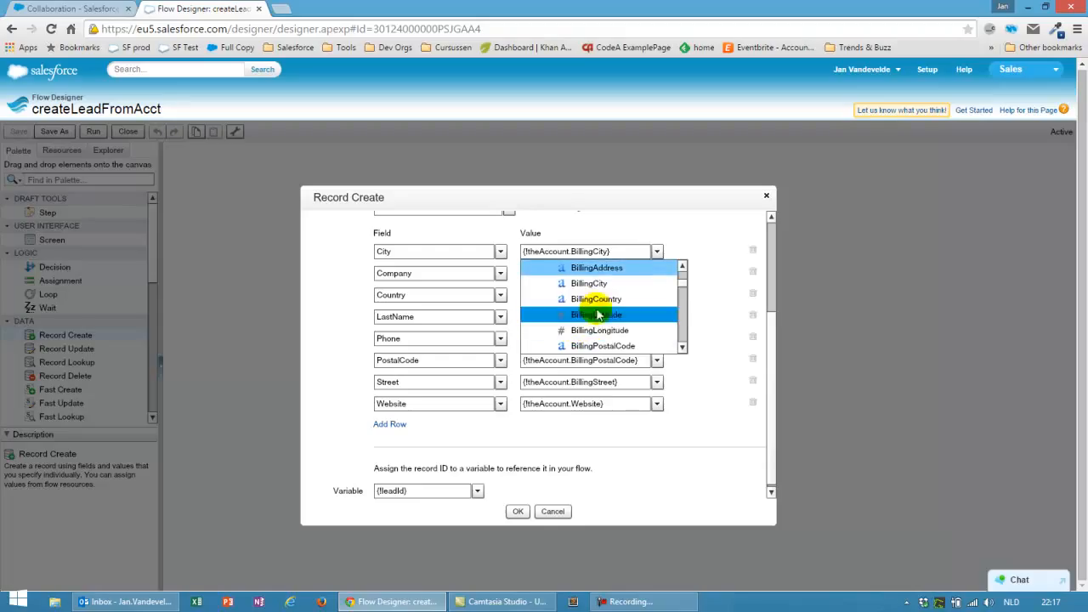
click(699, 252)
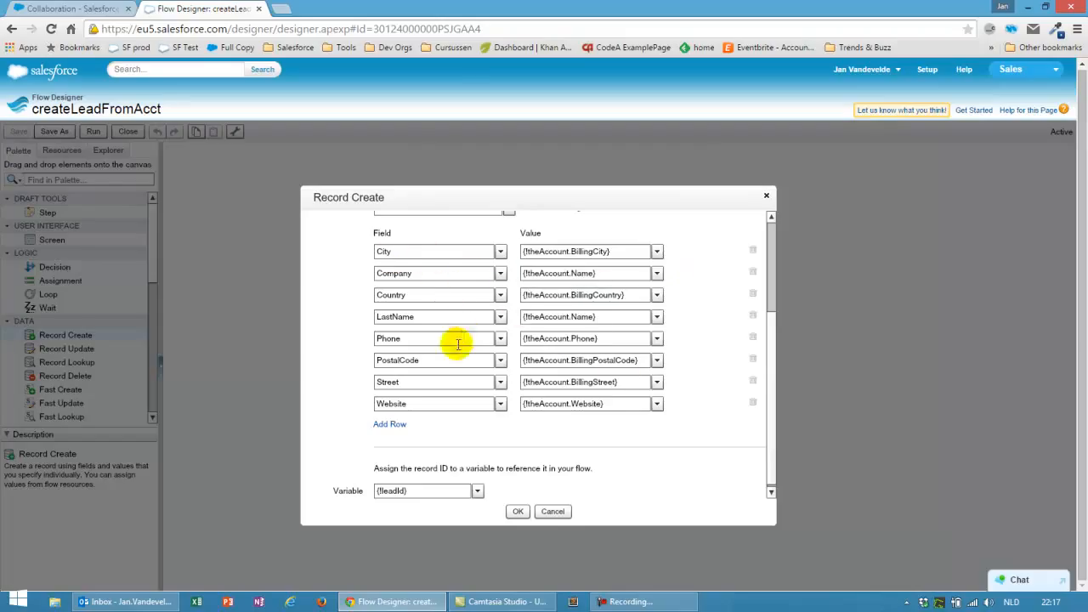
drag(773, 341, 773, 383)
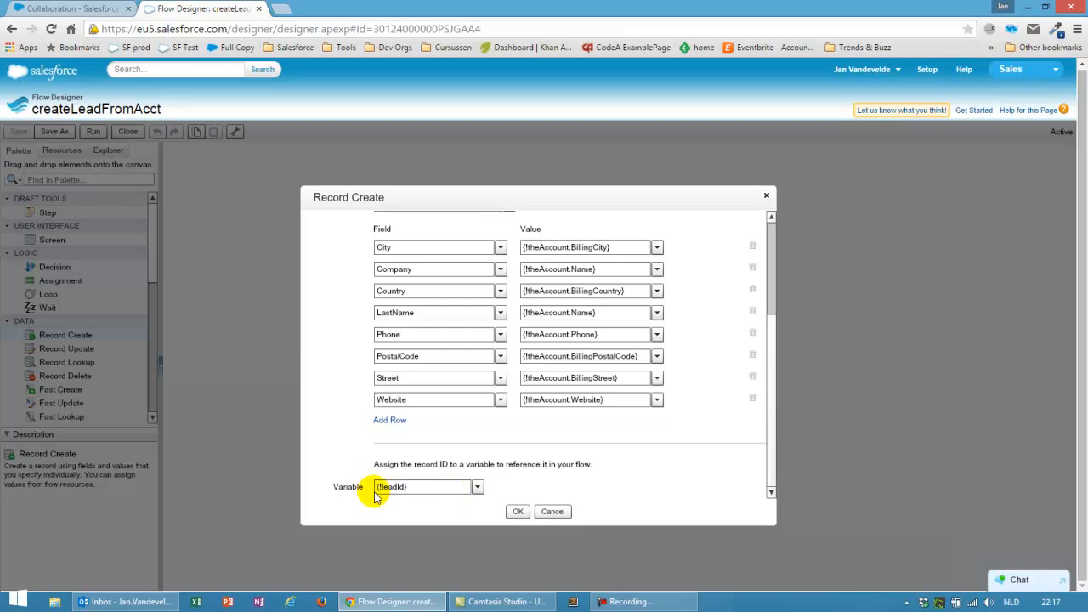
click(517, 511)
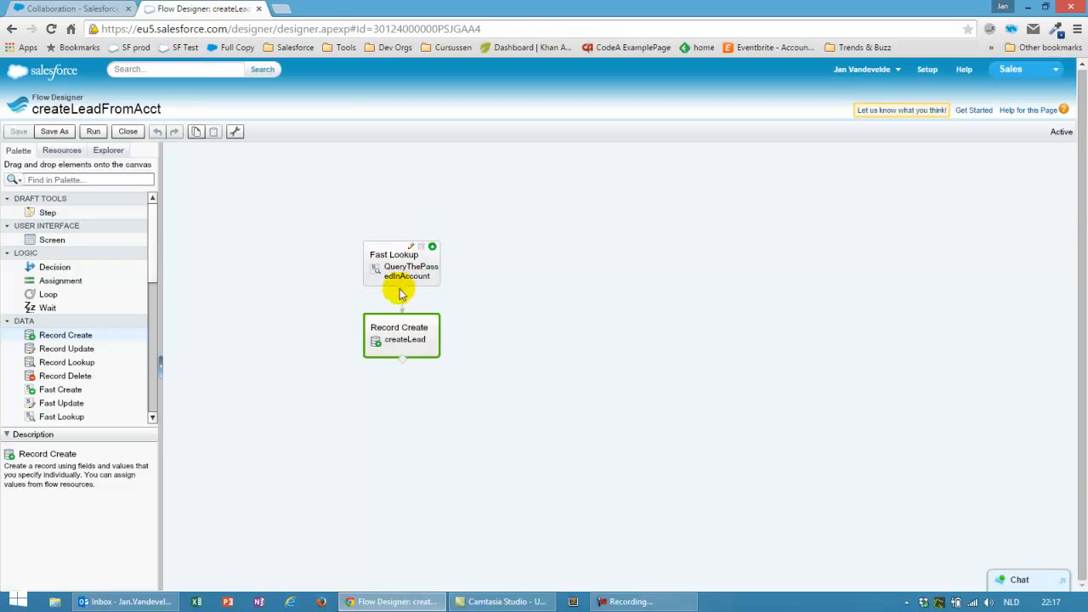
- Remove the connector between the two flow elements and draw it again from QueryThePassedInAccount to createLead
drag(403, 294, 407, 317)
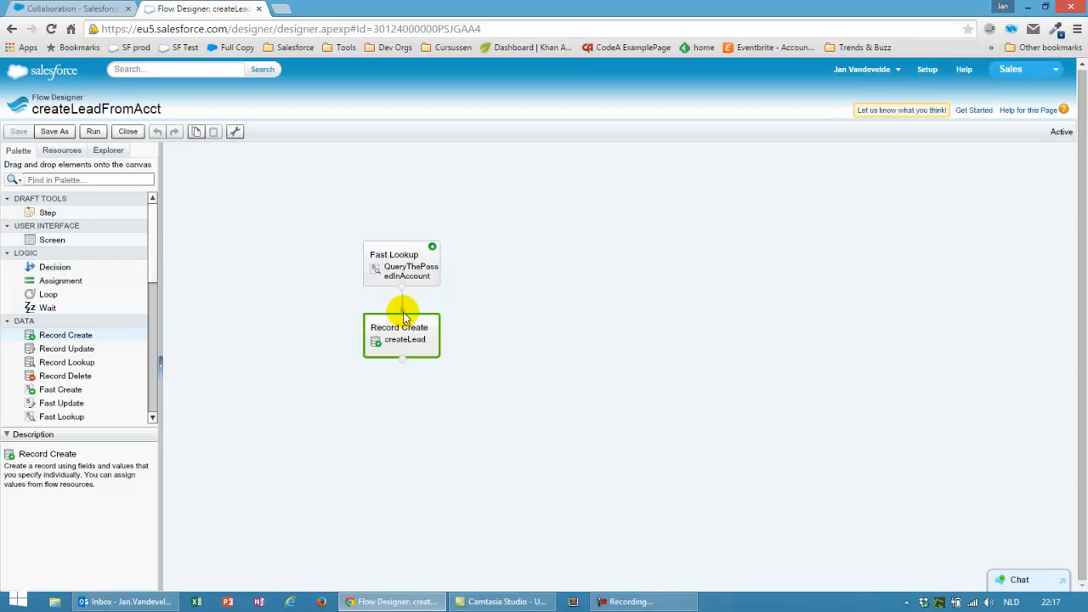
click(403, 304)
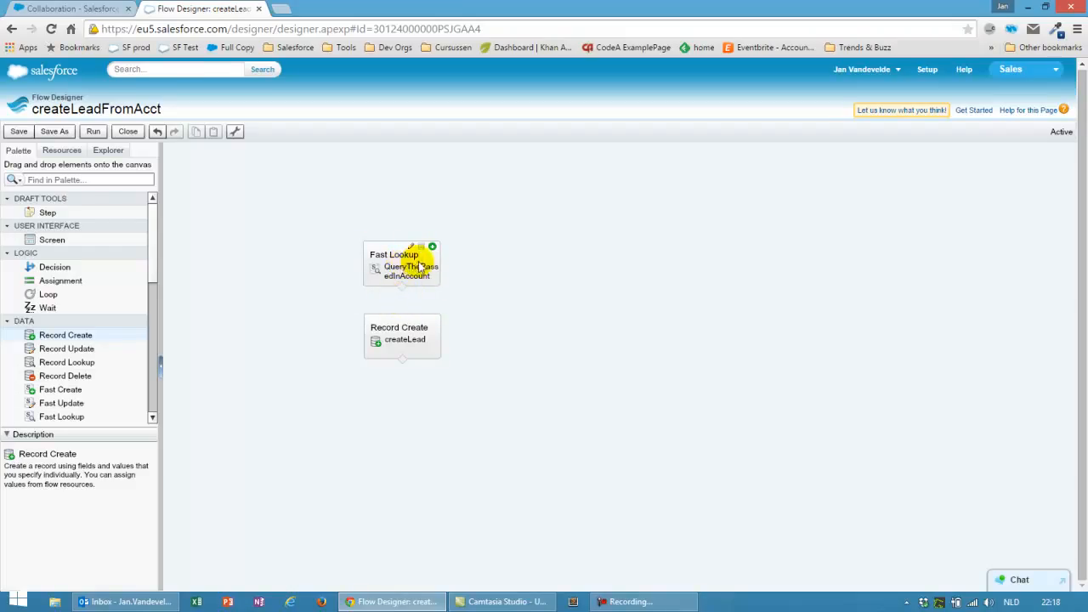
drag(402, 287, 405, 323)
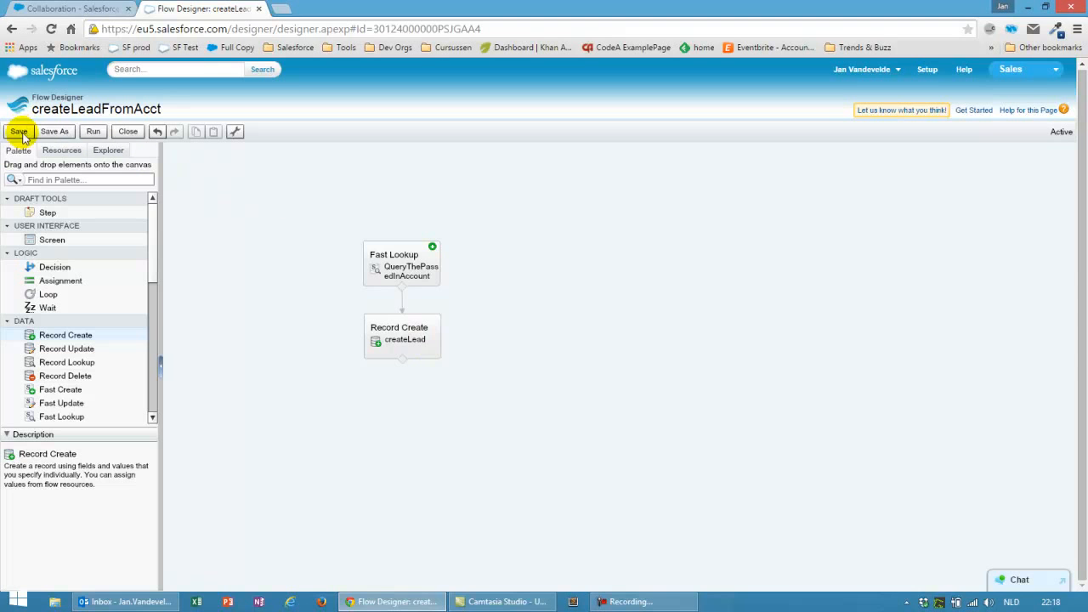
- Close Flow Designer without saving and copy the createLeadFromAcct flow's URL from its detail page
click(129, 132)
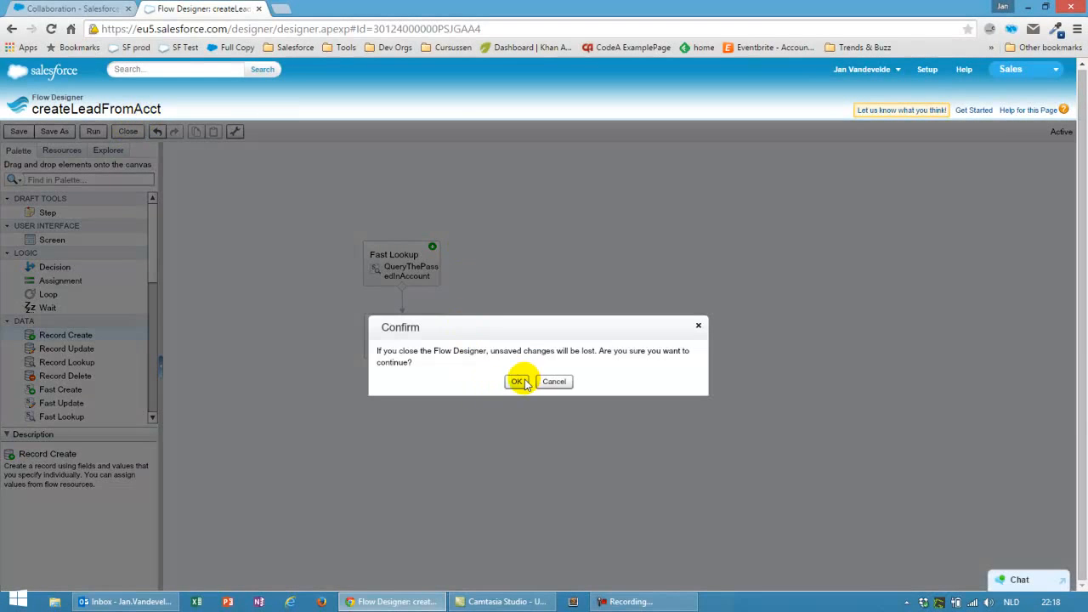
click(517, 381)
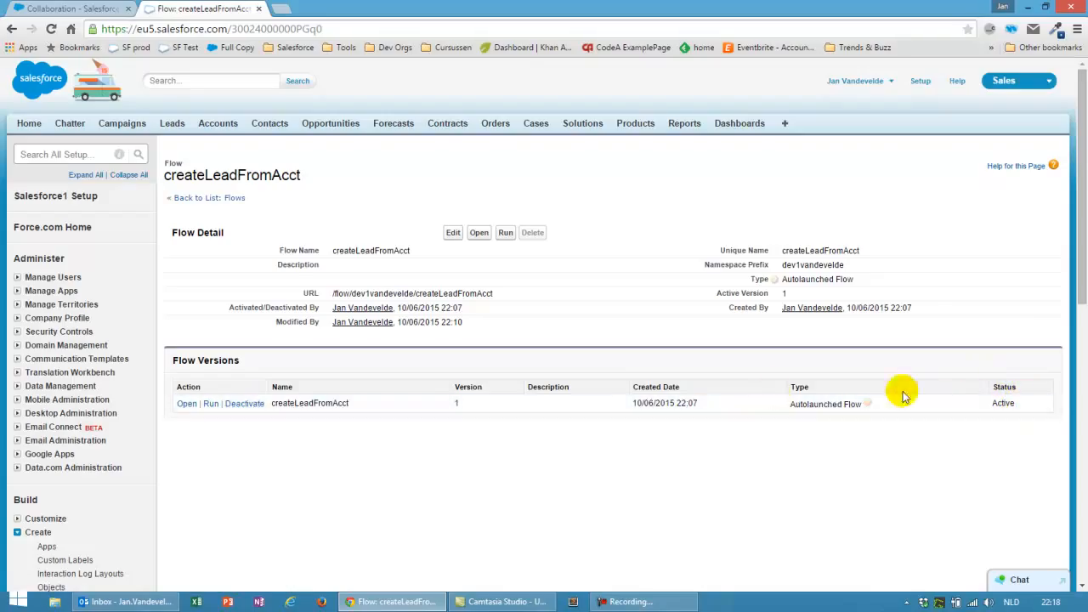
drag(491, 293, 331, 293)
right_click(342, 293)
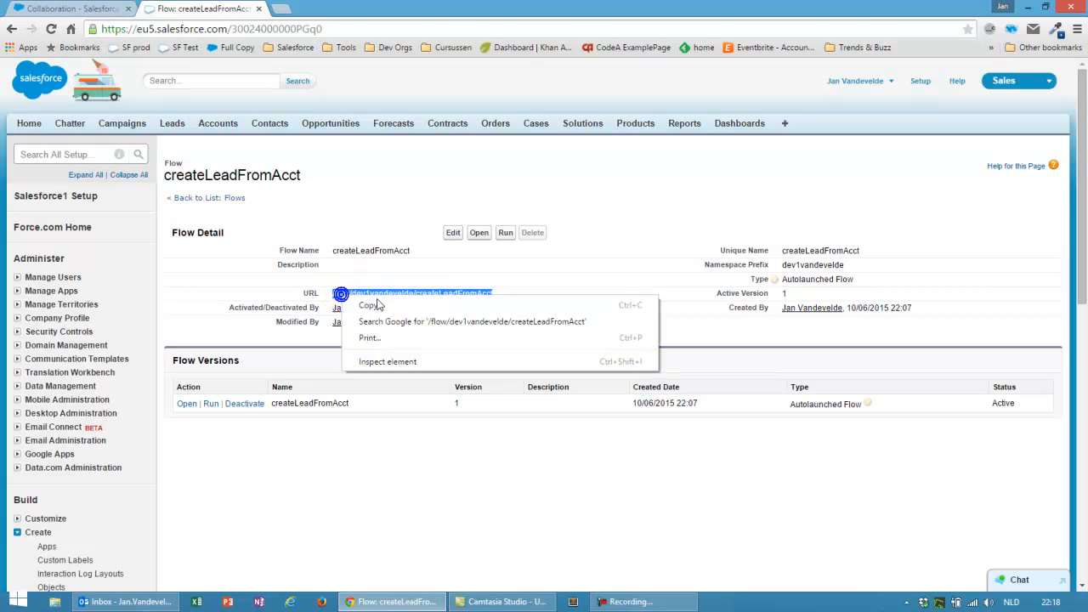
click(370, 301)
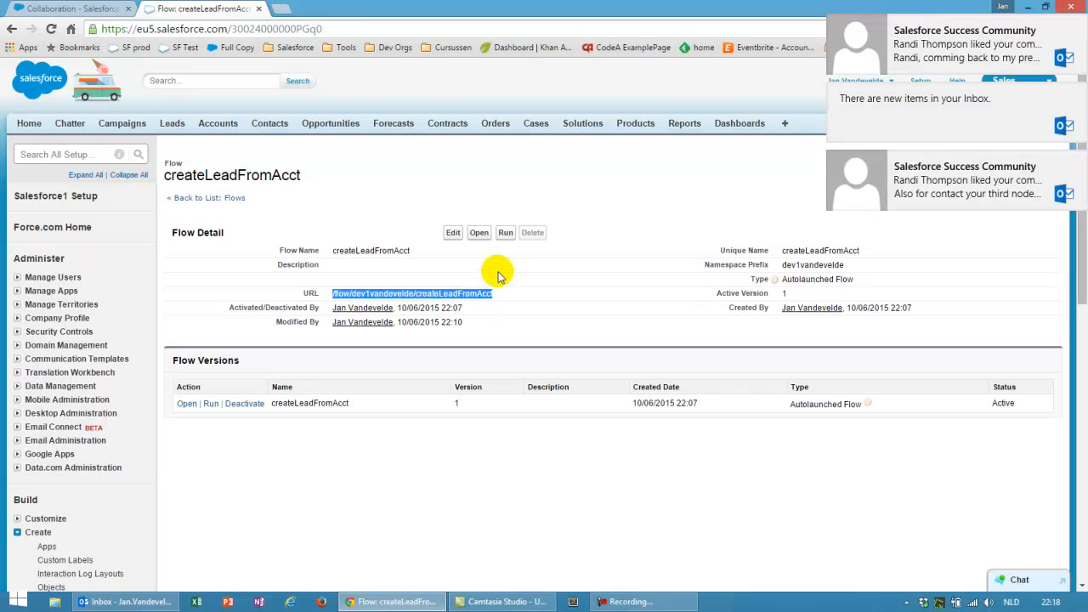
- Go to the Account object's Buttons, Links, and Actions in Setup and open the Clone Account to Lead button for editing
scroll(229, 256, down, 3)
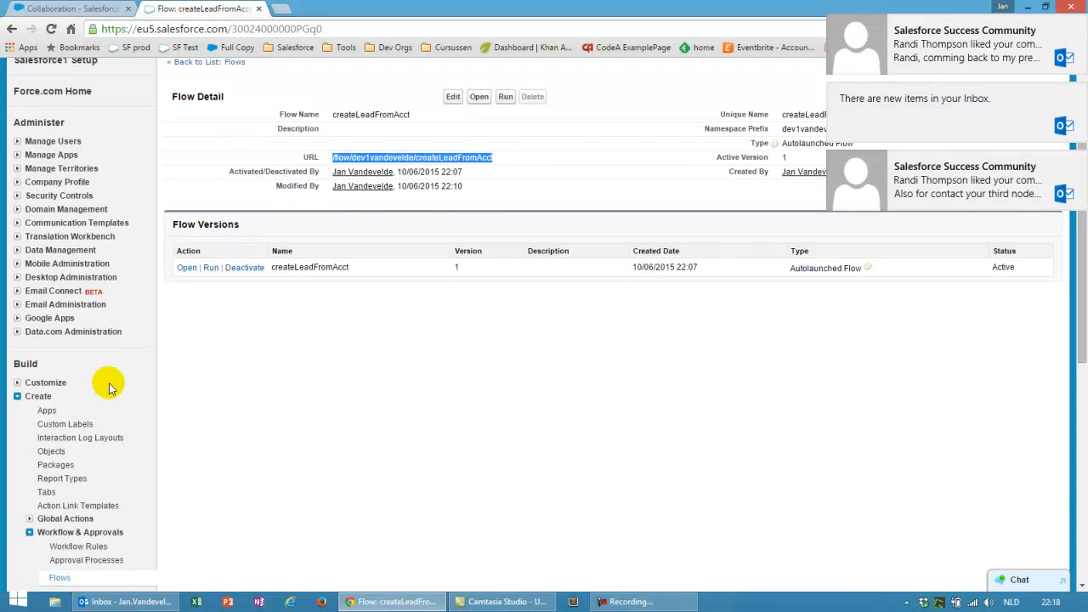
click(17, 383)
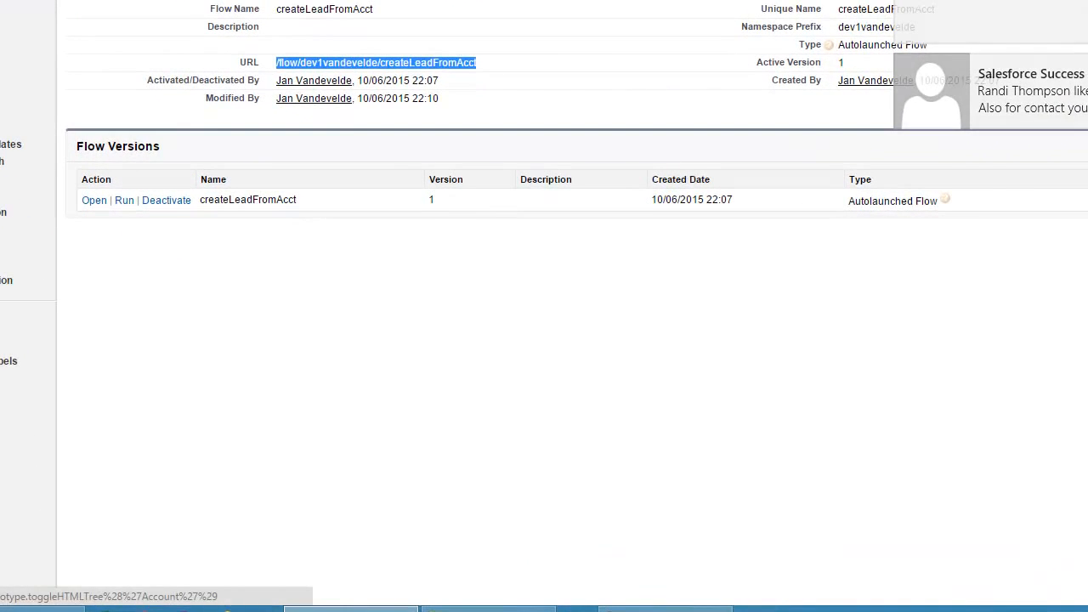
scroll(19, 433, down, 3)
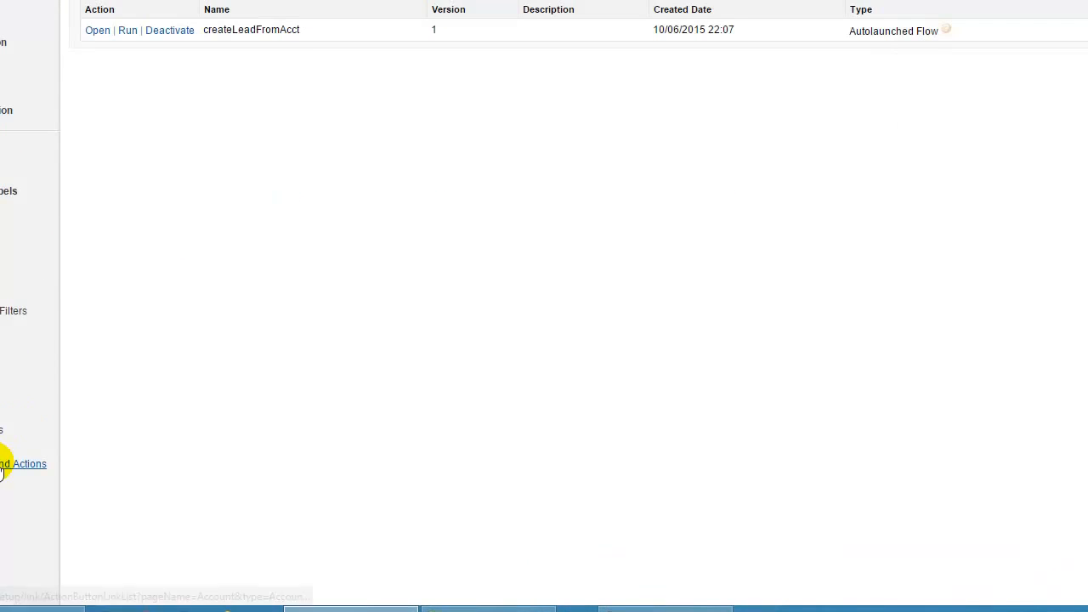
click(0, 468)
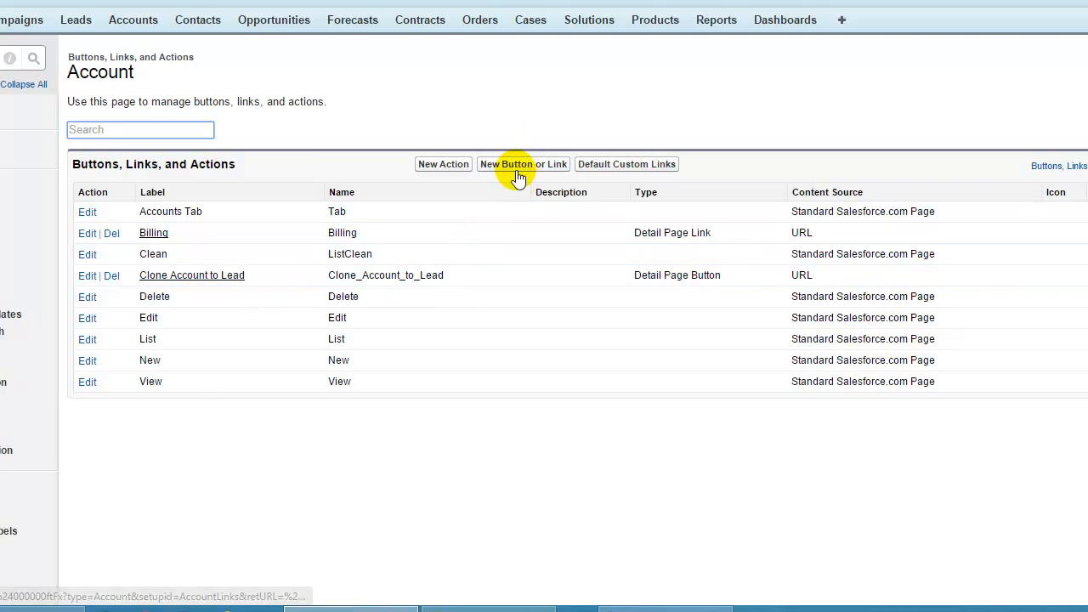
click(85, 277)
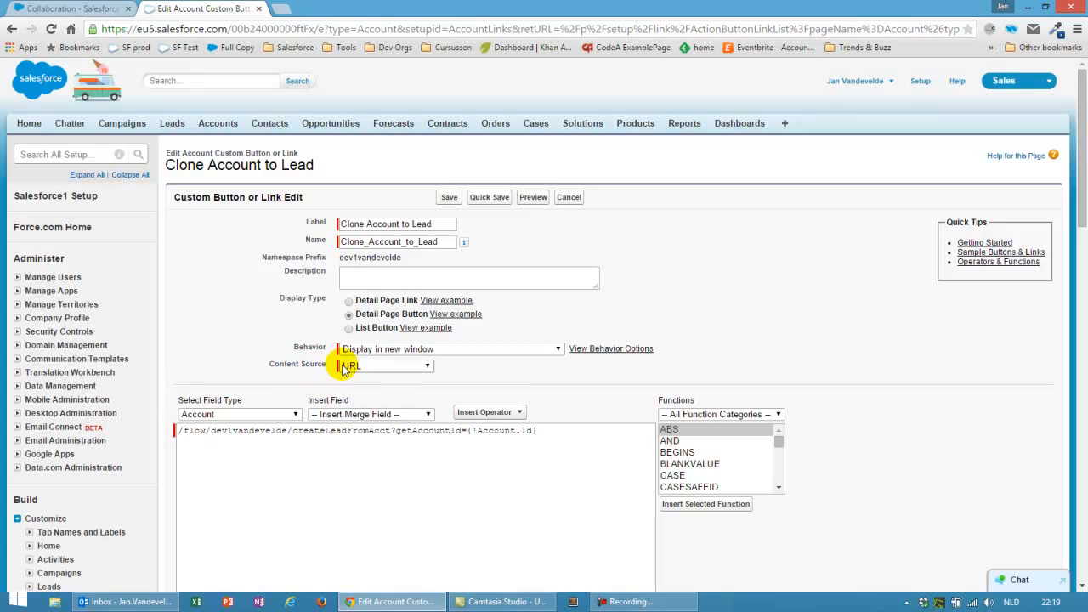
- Examine the button URL's flow path, getAccountId parameter and {!Account.Id} merge field, and view the available Account merge fields
drag(396, 430, 181, 430)
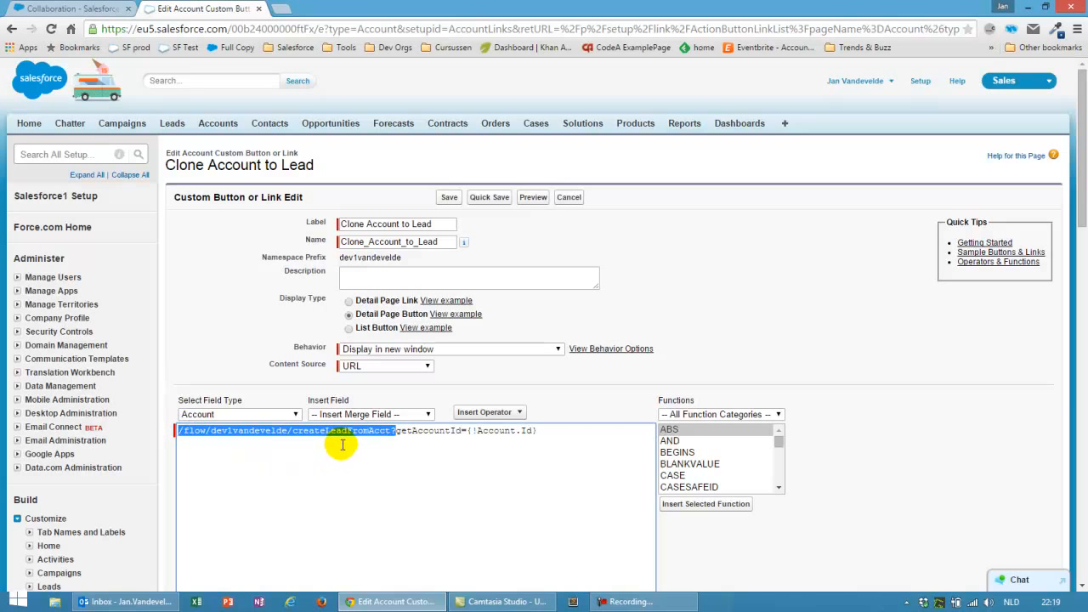
click(397, 431)
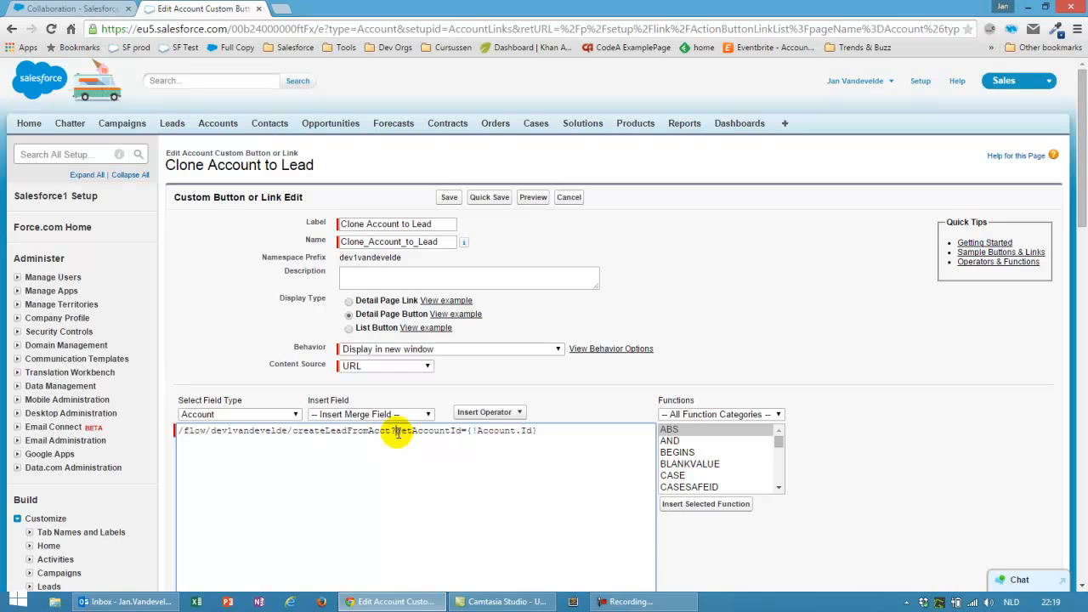
drag(432, 431, 459, 431)
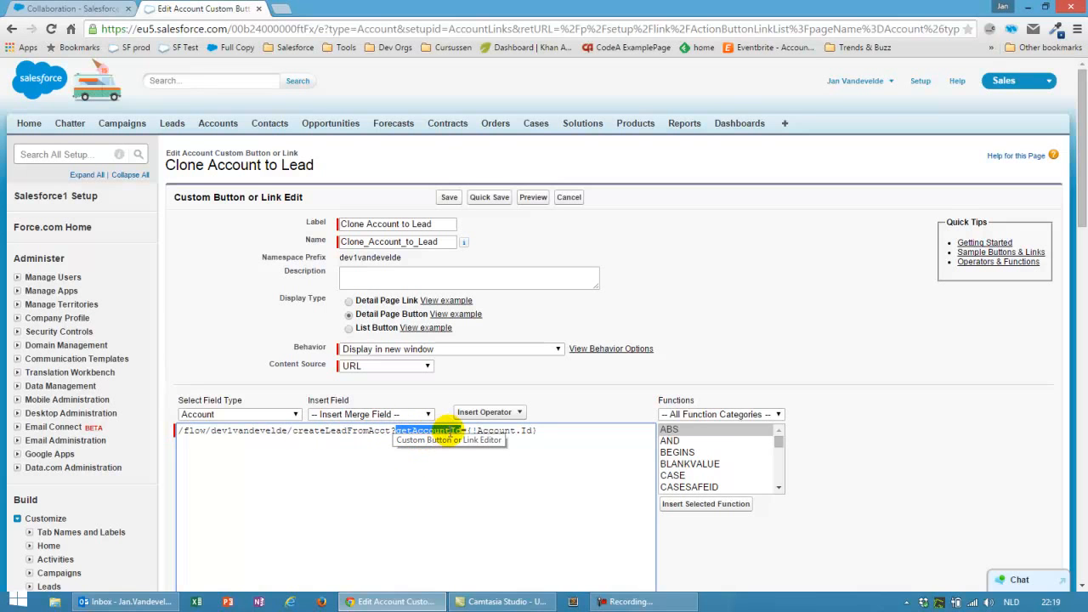
drag(468, 430, 538, 430)
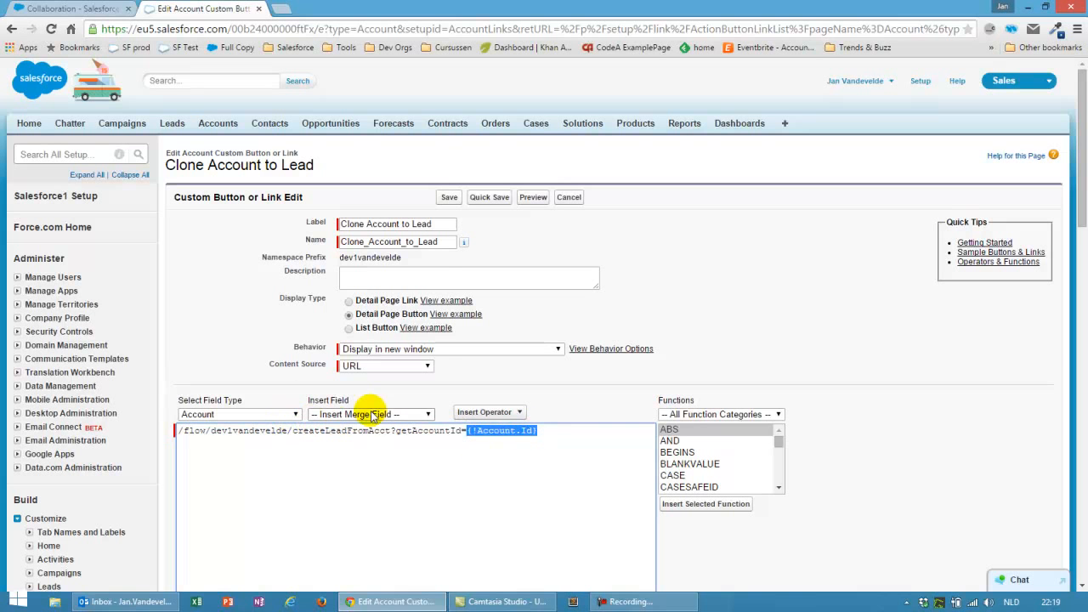
click(425, 416)
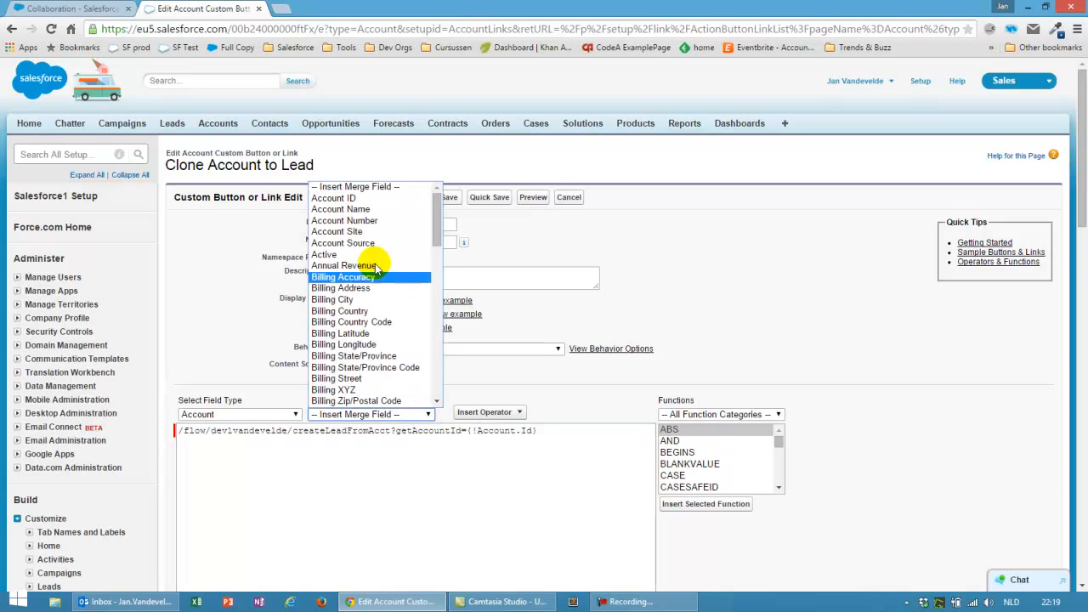
click(577, 420)
- Check the syntax of the button's URL and save the Clone Account to Lead button
scroll(569, 402, down, 3)
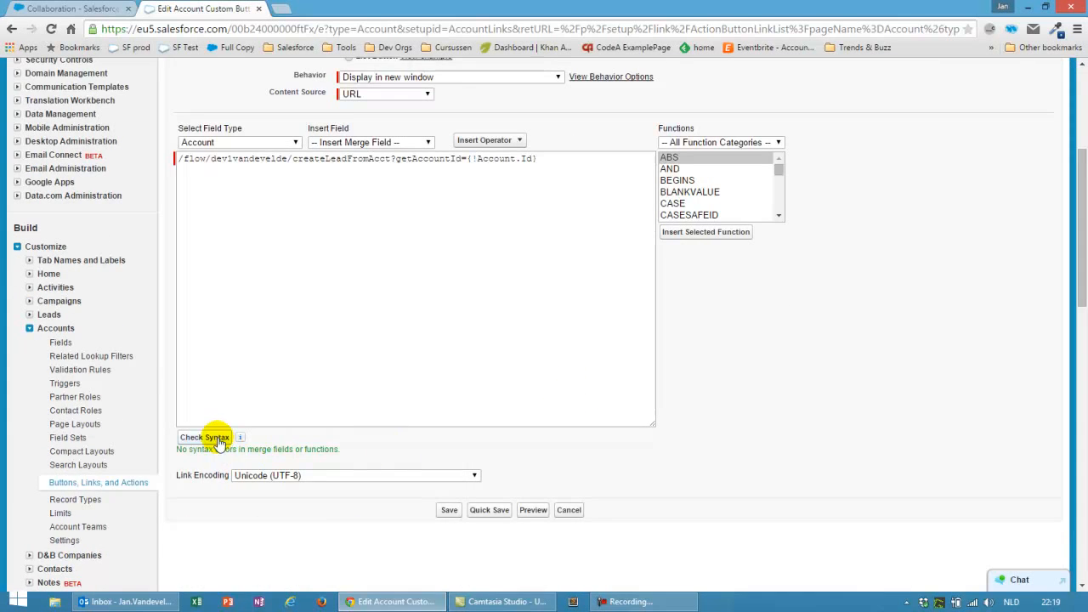
click(448, 511)
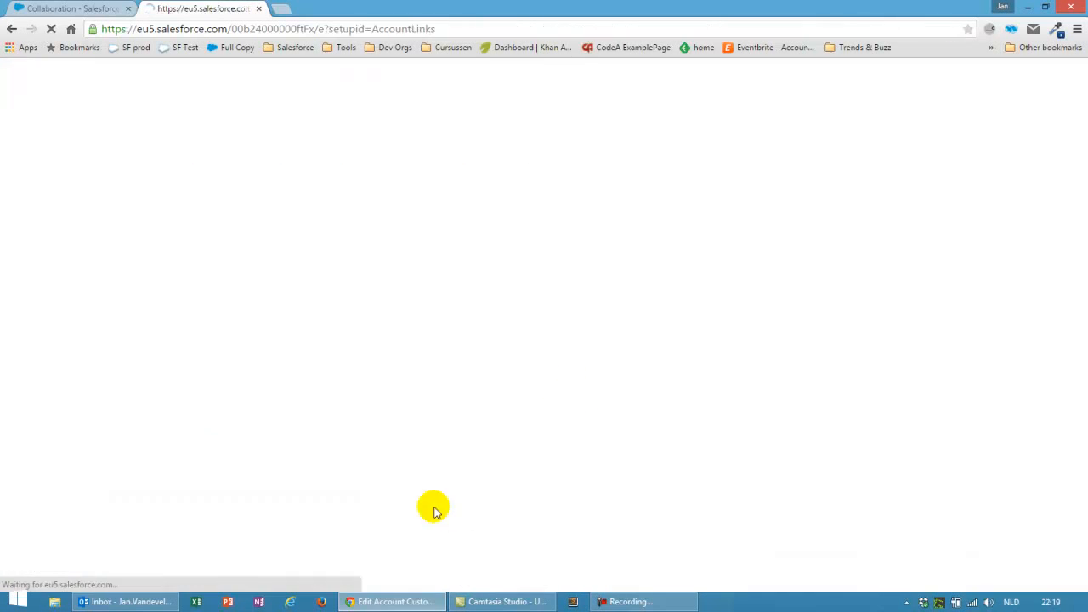
- Open the Testaccount record, edit its page layout, and view the buttons available for the Account Layout
scroll(349, 361, down, 1)
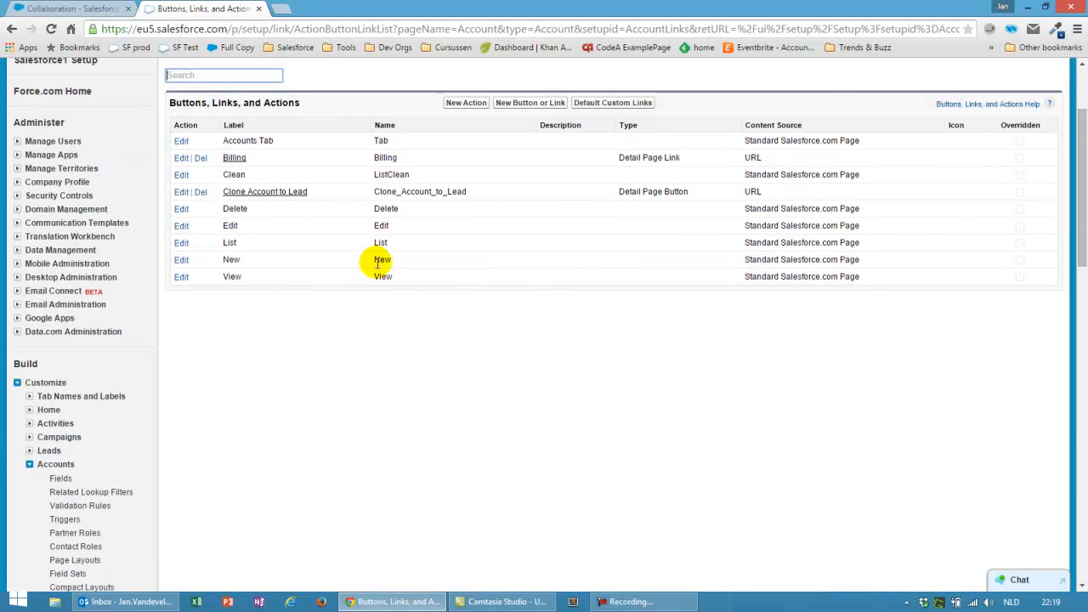
scroll(311, 265, down, 1)
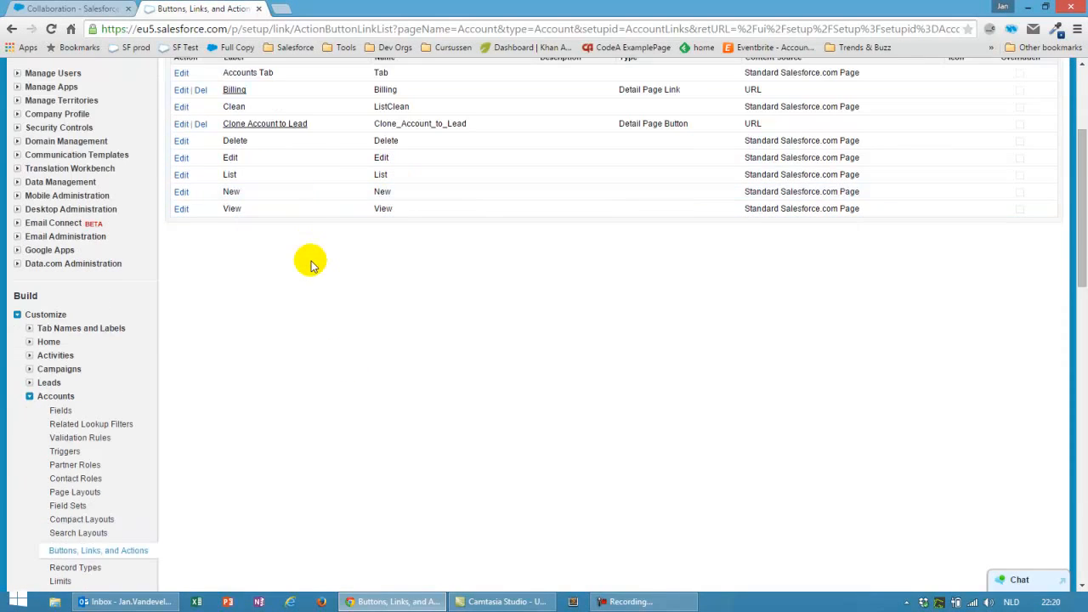
scroll(311, 262, up, 3)
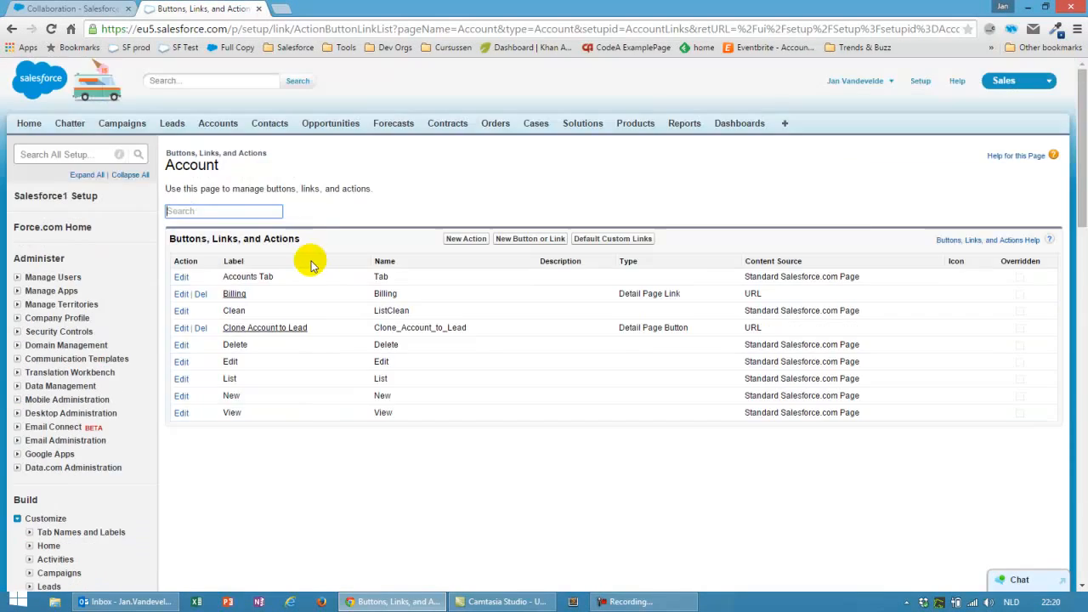
click(216, 119)
click(195, 267)
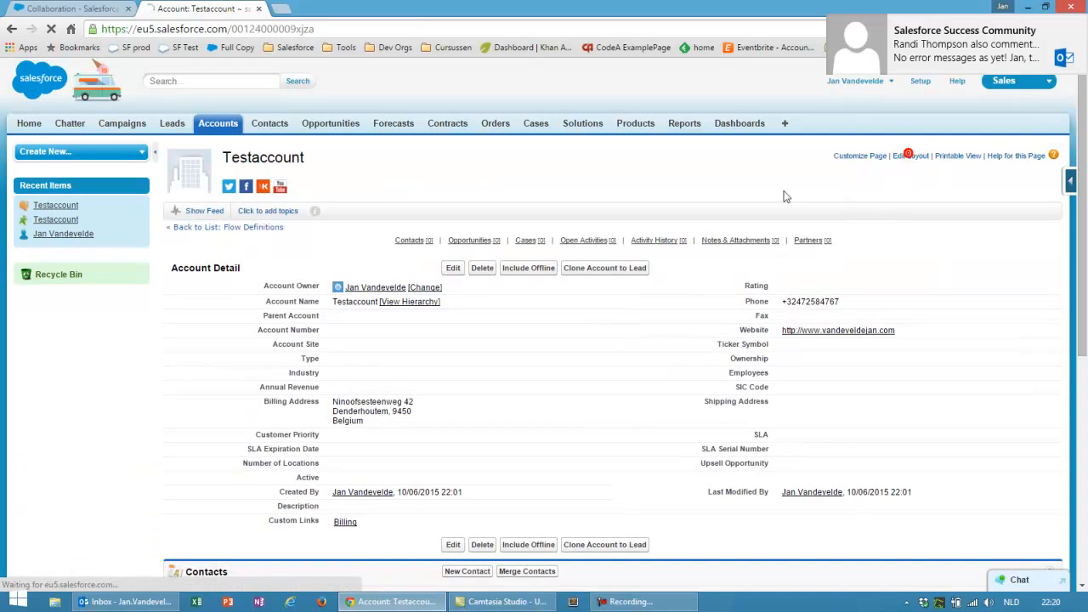
click(910, 156)
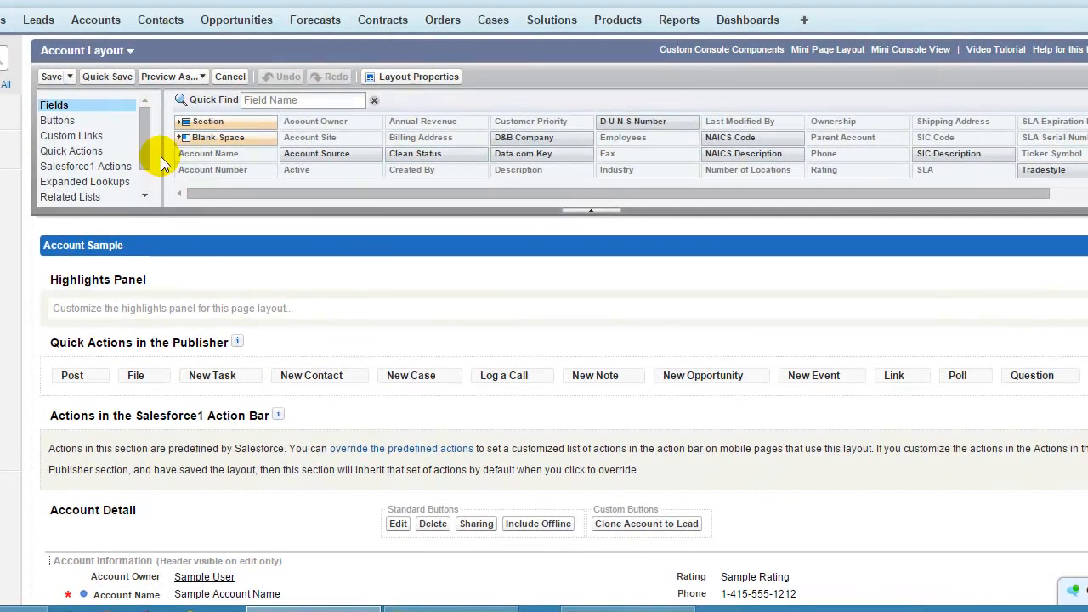
click(63, 123)
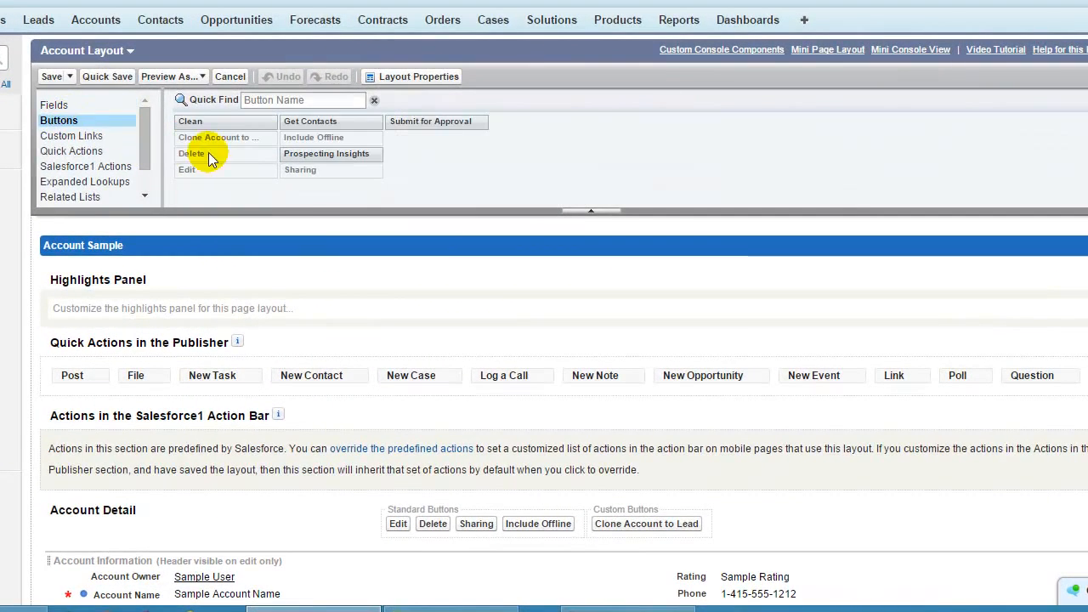
- Check the Clone Account to Lead button in the layout's custom buttons and save the Account Layout
mouse_move(222, 141)
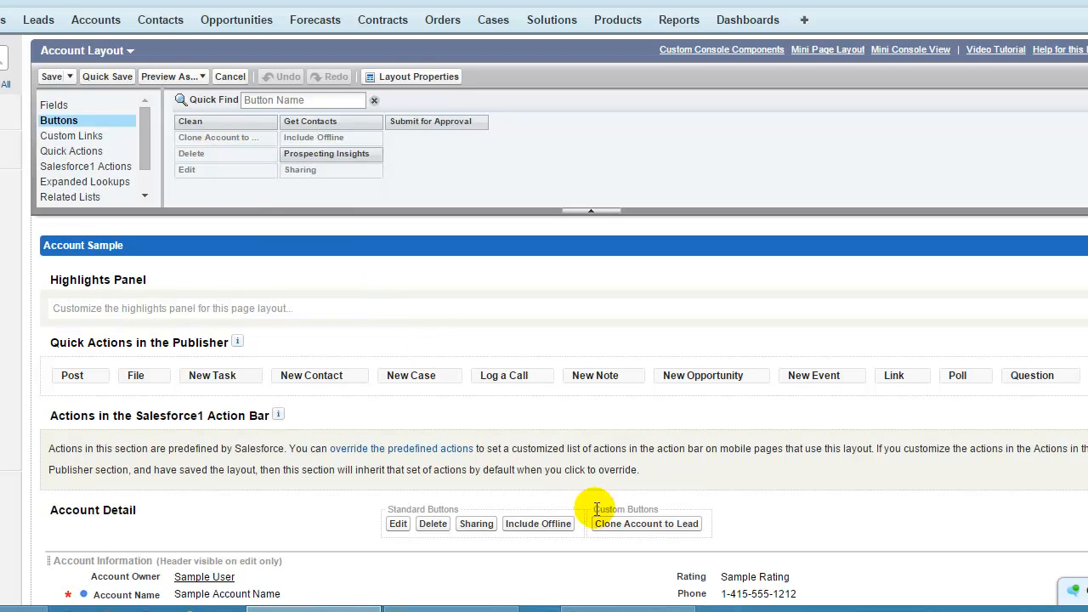
click(51, 78)
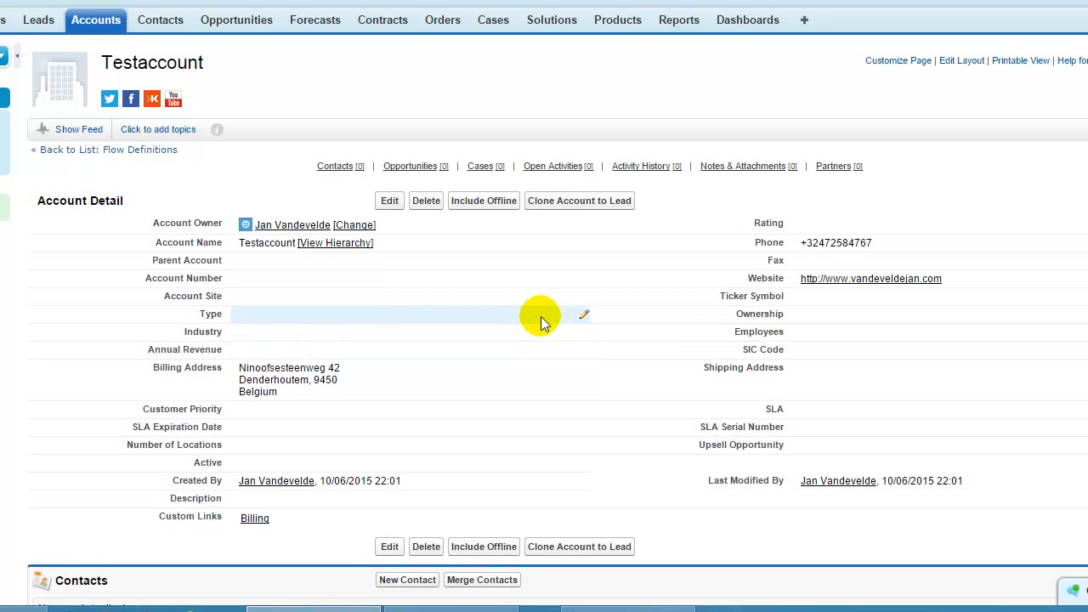
- Run Clone Account to Lead on the Testaccount record, close the finished flow window and view the recent leads
click(581, 203)
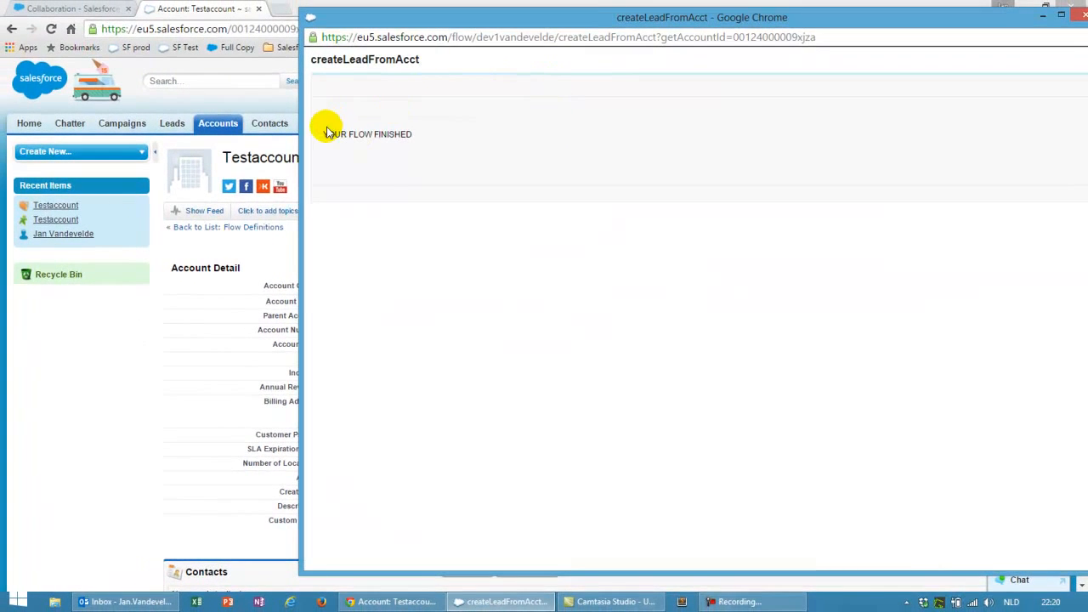
click(1079, 15)
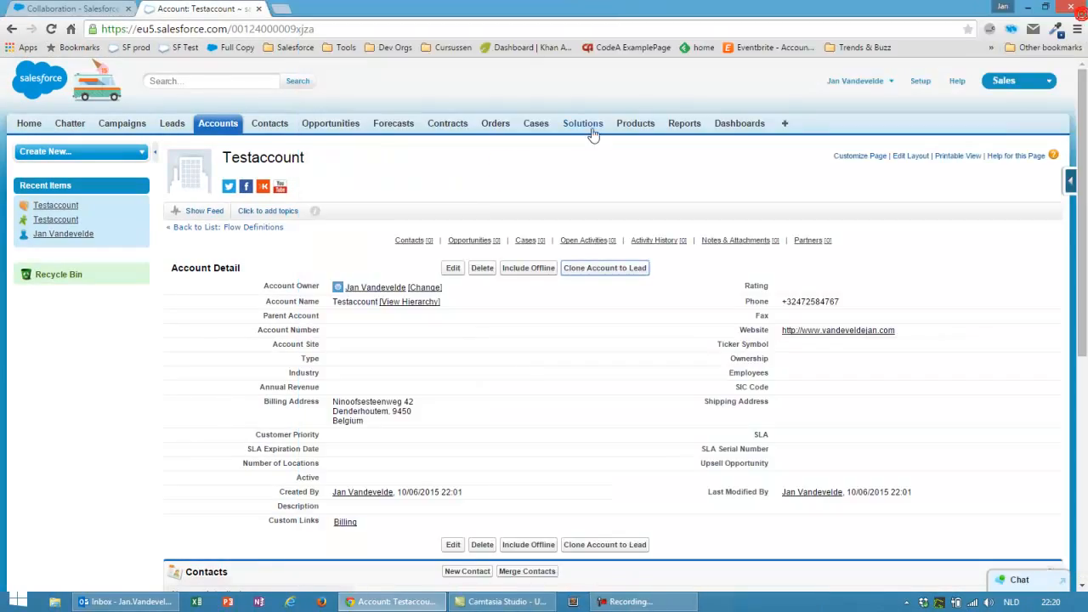
click(170, 128)
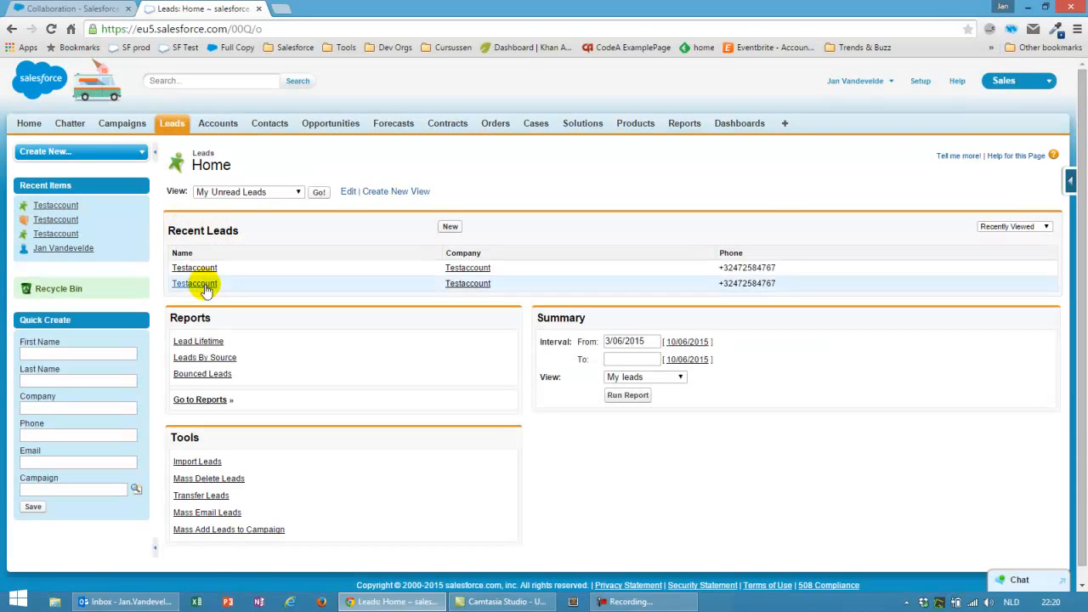
- Reopen the Testaccount account, clone it to another lead, close the flow window and check the recent leads again
click(214, 124)
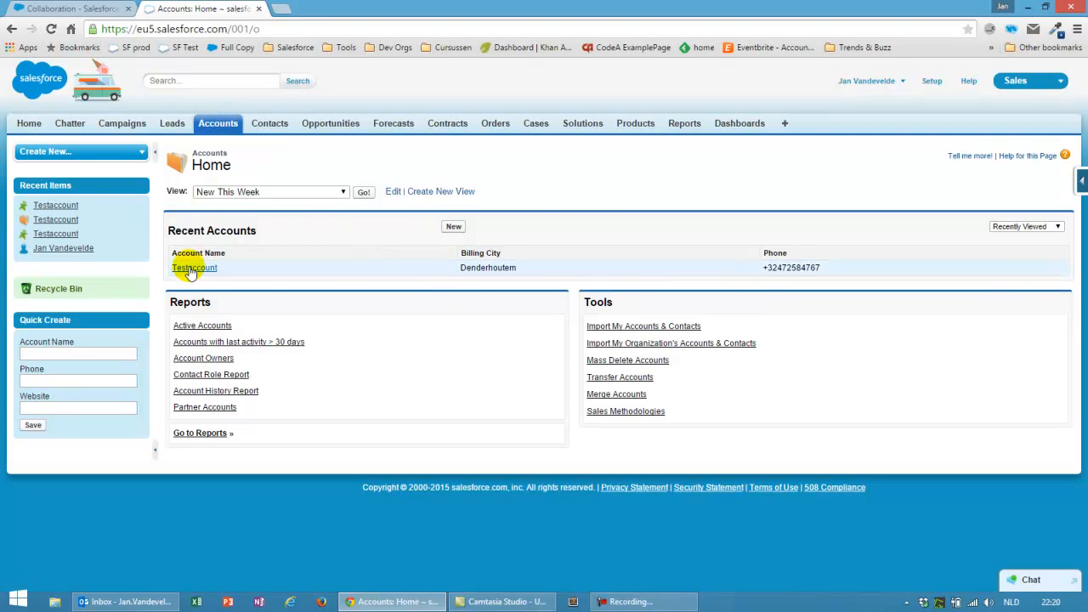
click(190, 271)
click(603, 270)
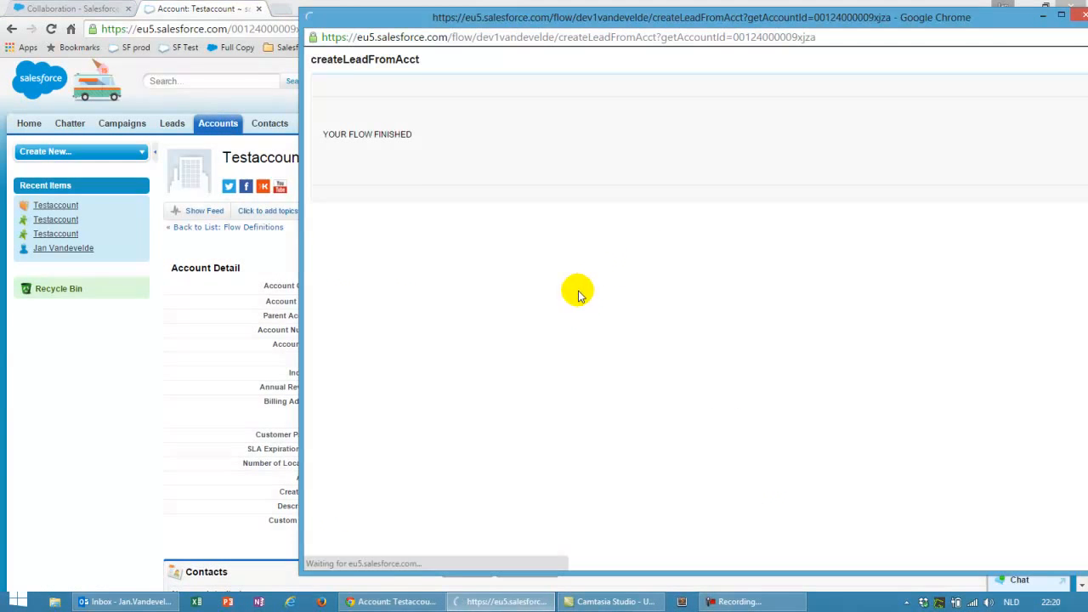
click(1077, 14)
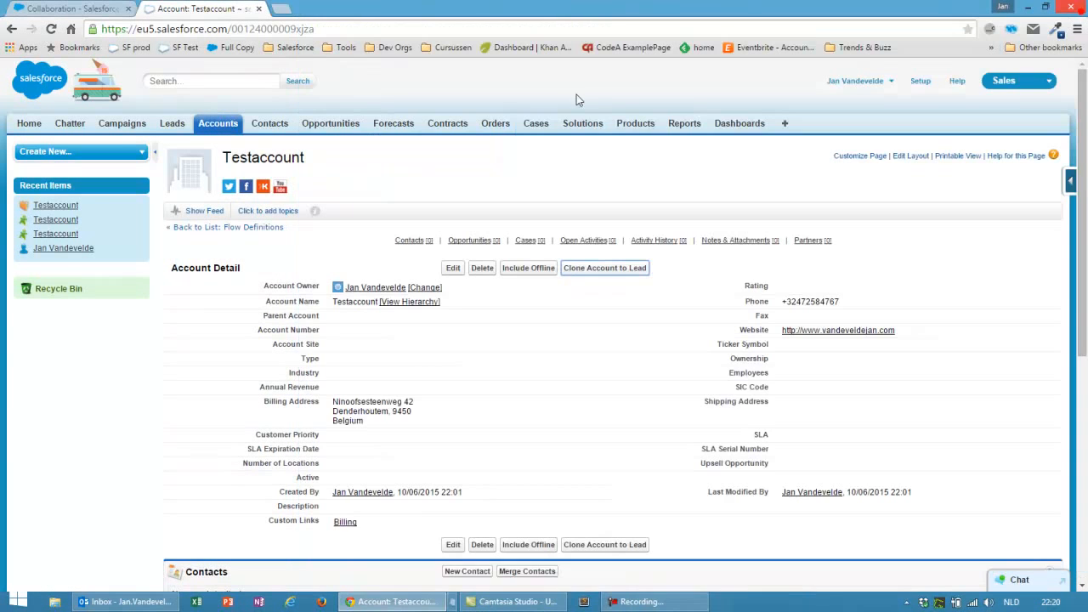
click(171, 125)
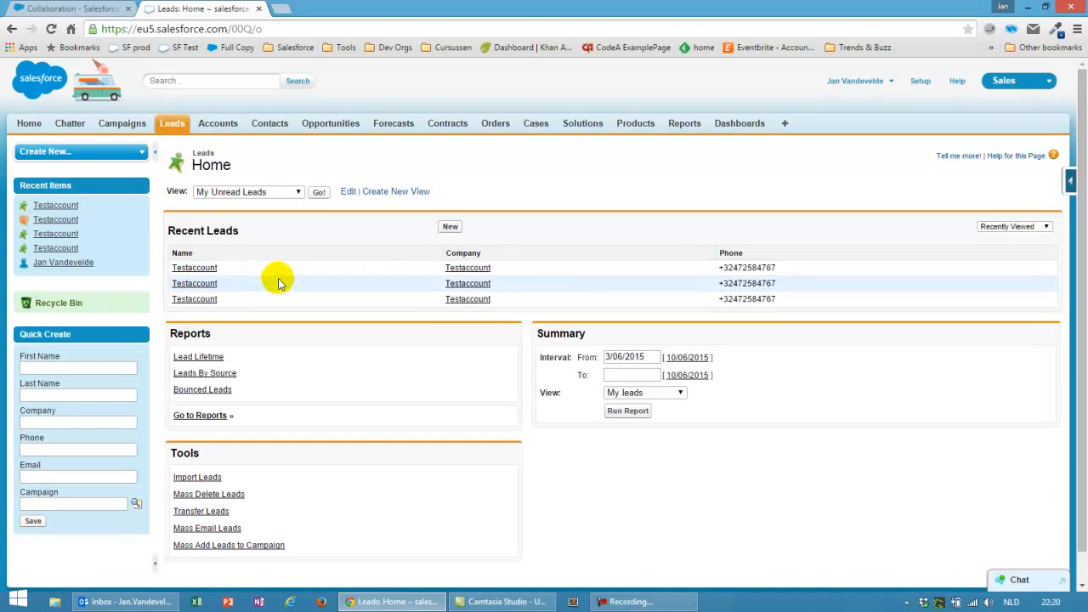